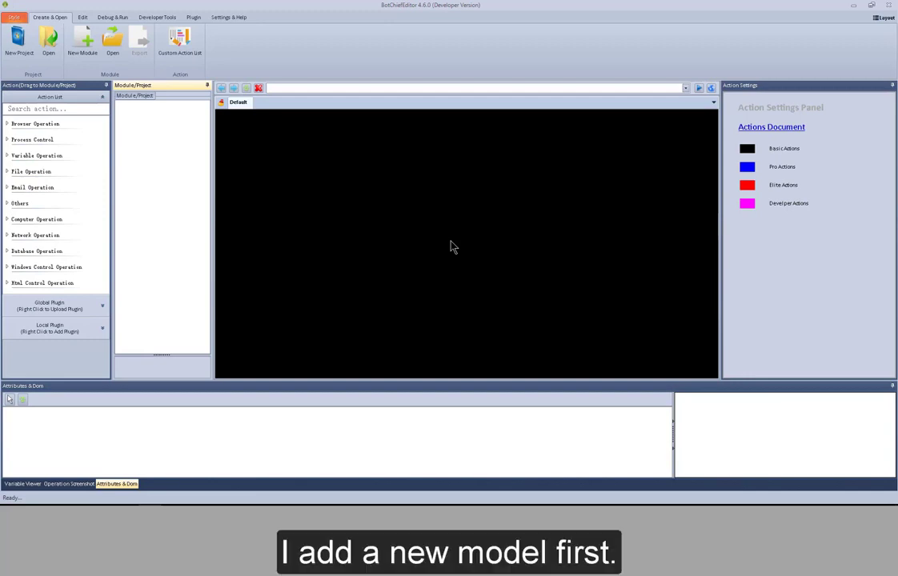
Create a new module named 'module'
left_click(93, 51)
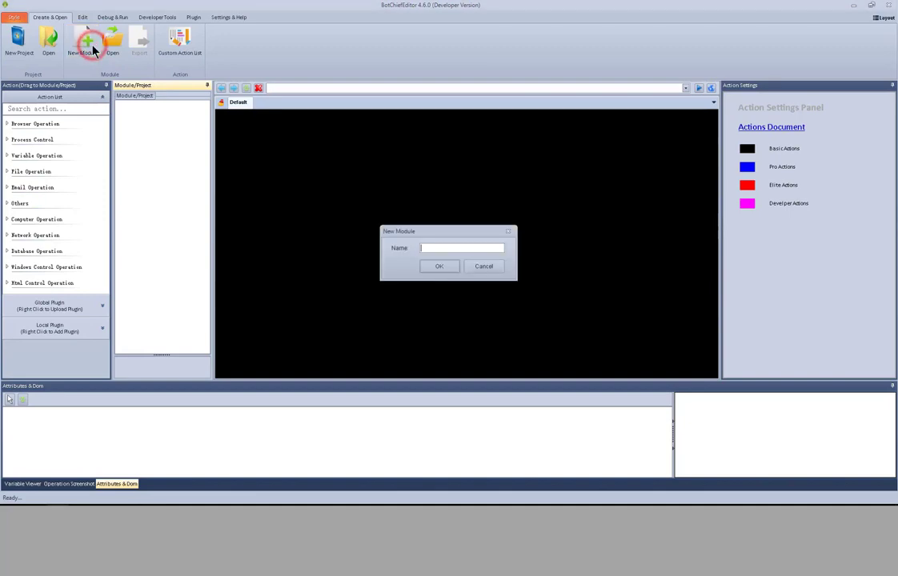
type("module")
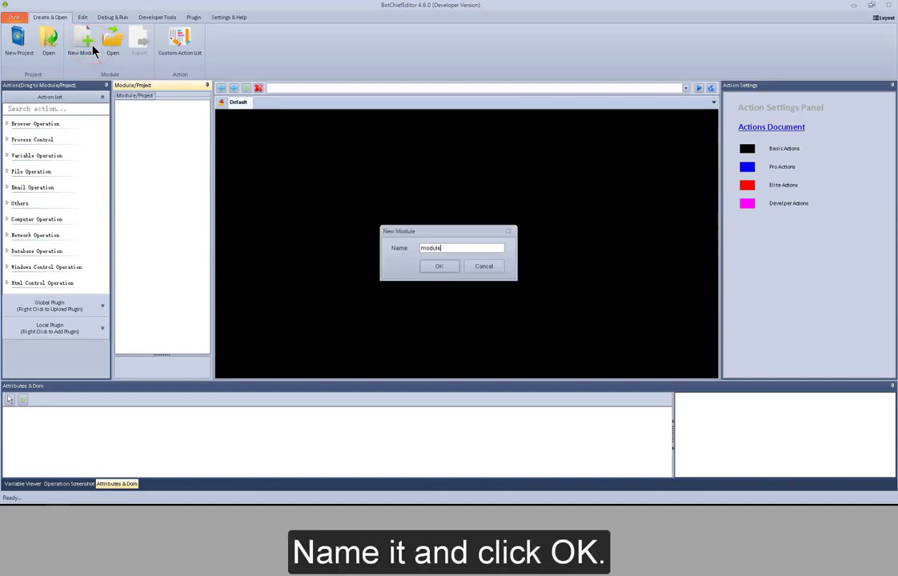
left_click(440, 267)
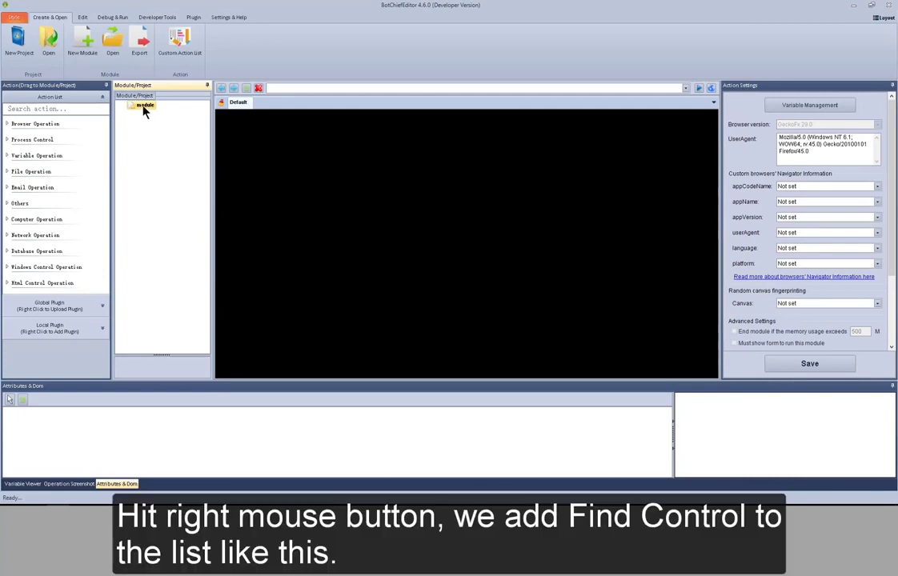
Add a Browser Operation > Find Control action to the module
right_click(144, 106)
mouse_move(165, 112)
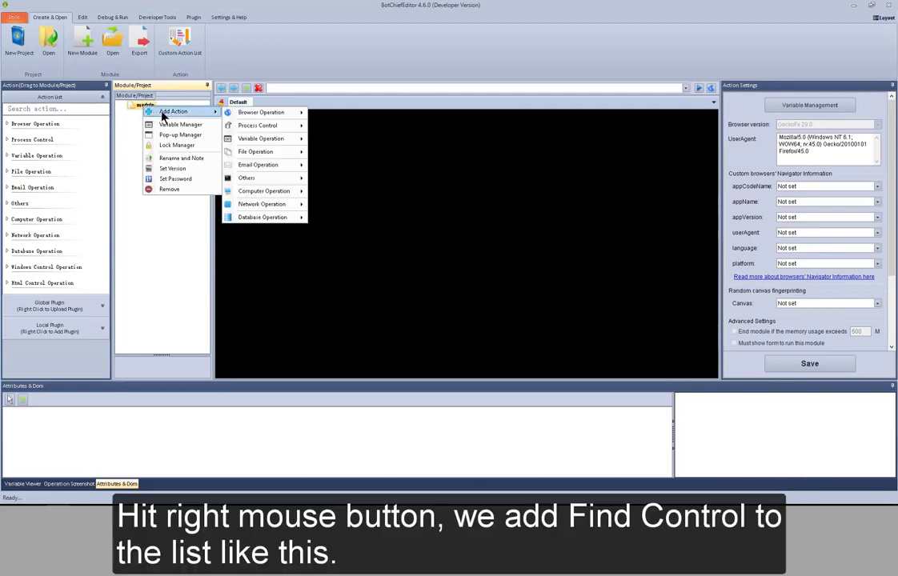
mouse_move(249, 119)
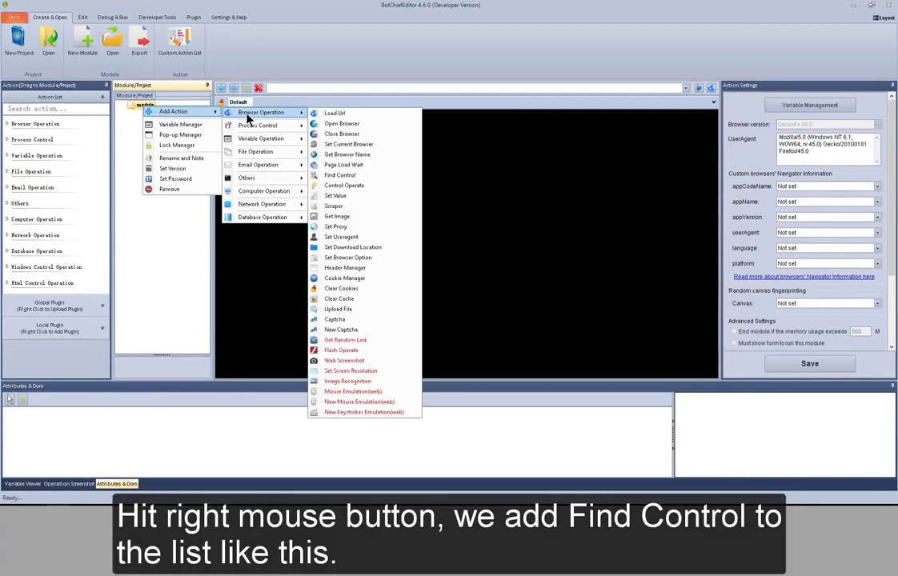
left_click(342, 176)
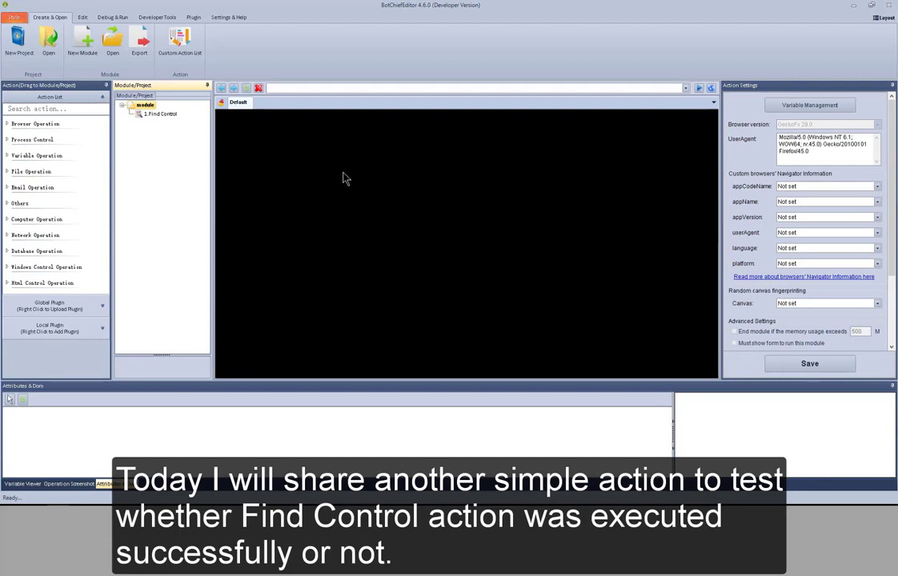
Add a Browser Operation > Get Image action after Find Control
right_click(146, 106)
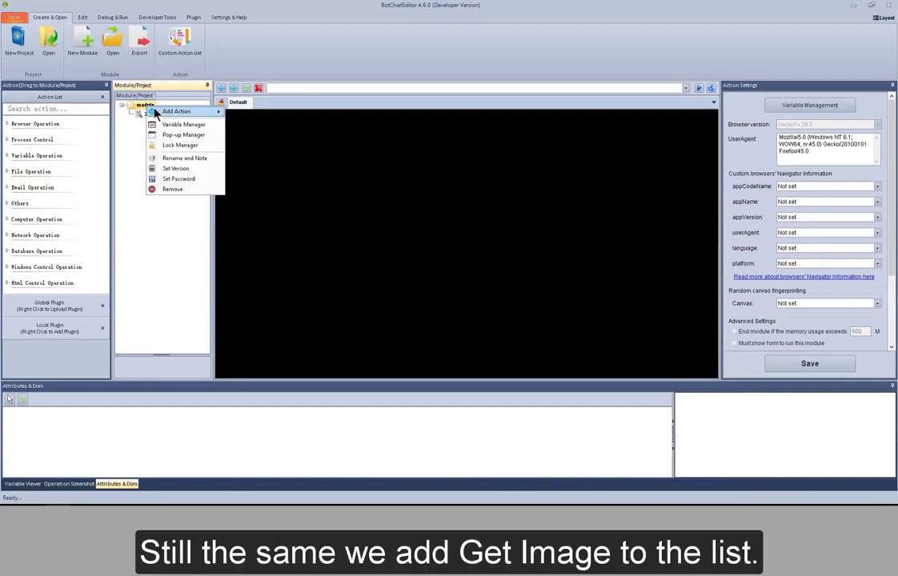
mouse_move(155, 112)
mouse_move(240, 112)
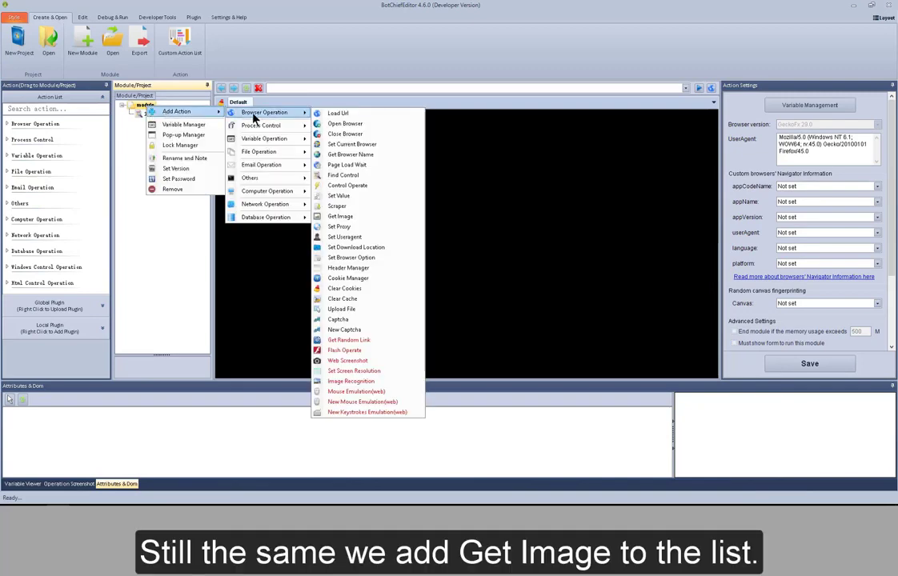
left_click(345, 219)
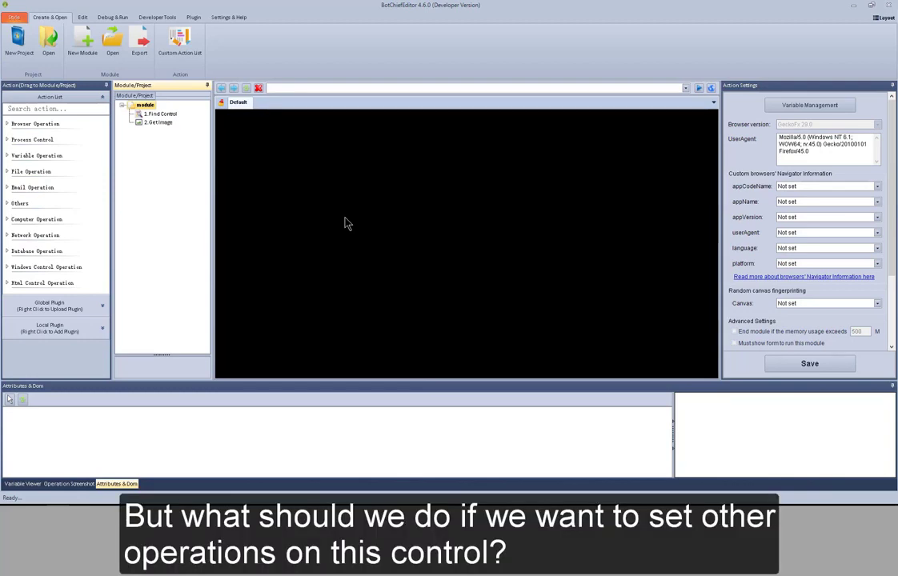
Review the module's browser actions menu and close it without adding anything
right_click(143, 112)
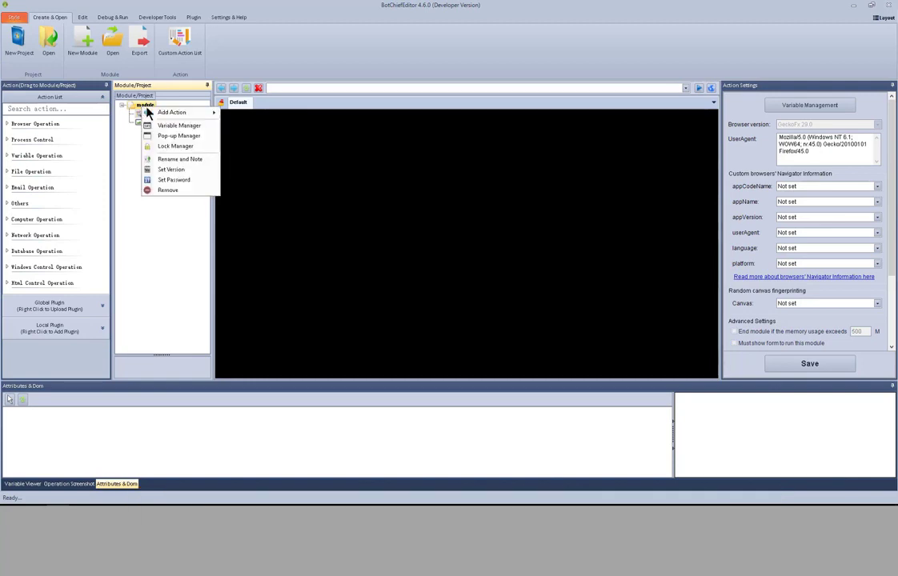
mouse_move(184, 112)
mouse_move(264, 113)
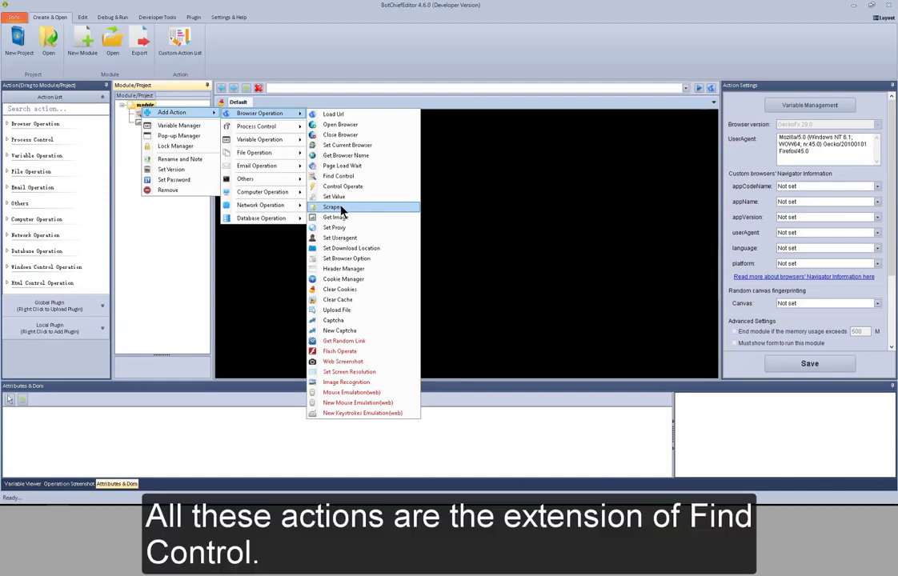
left_click(183, 215)
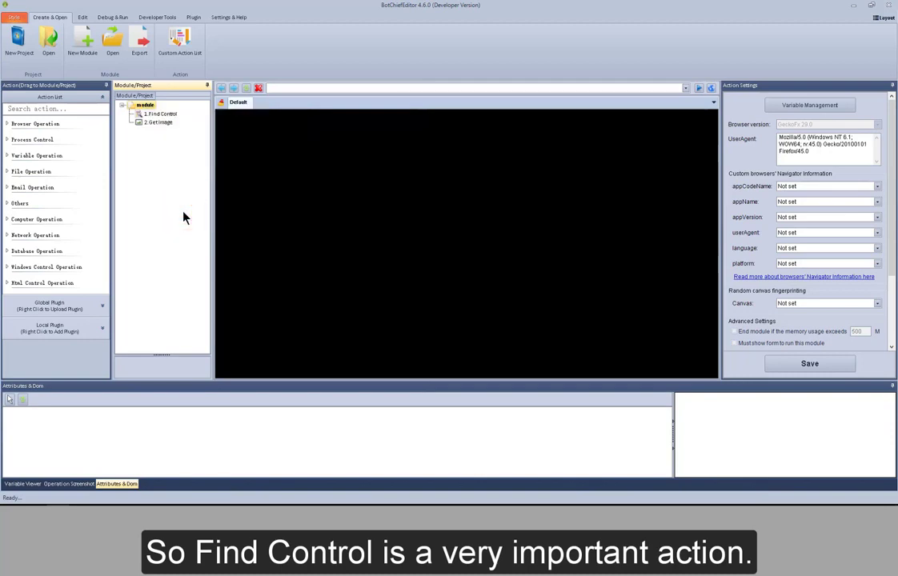
In the Variable Manager, add a 'My control' variable of Control type
left_click(83, 18)
left_click(130, 43)
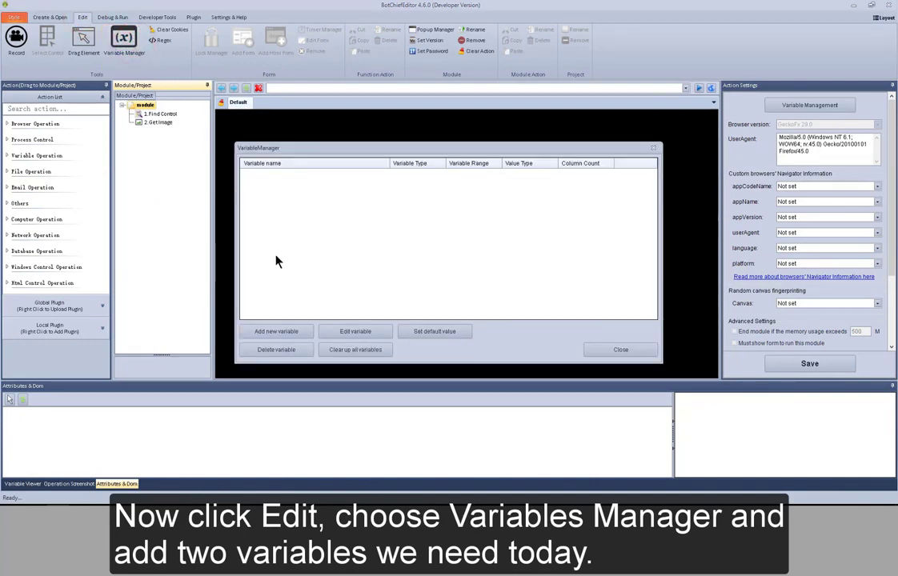
left_click(301, 332)
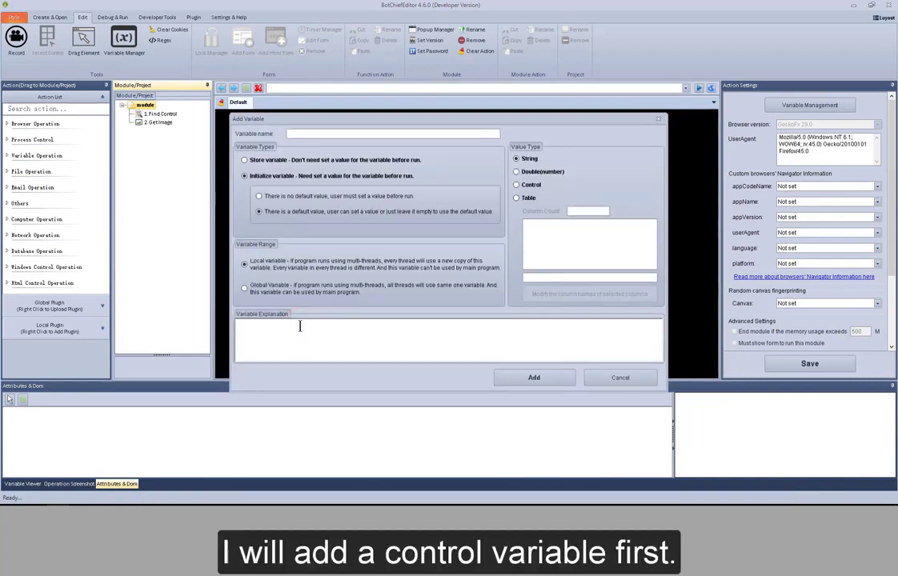
type("My control")
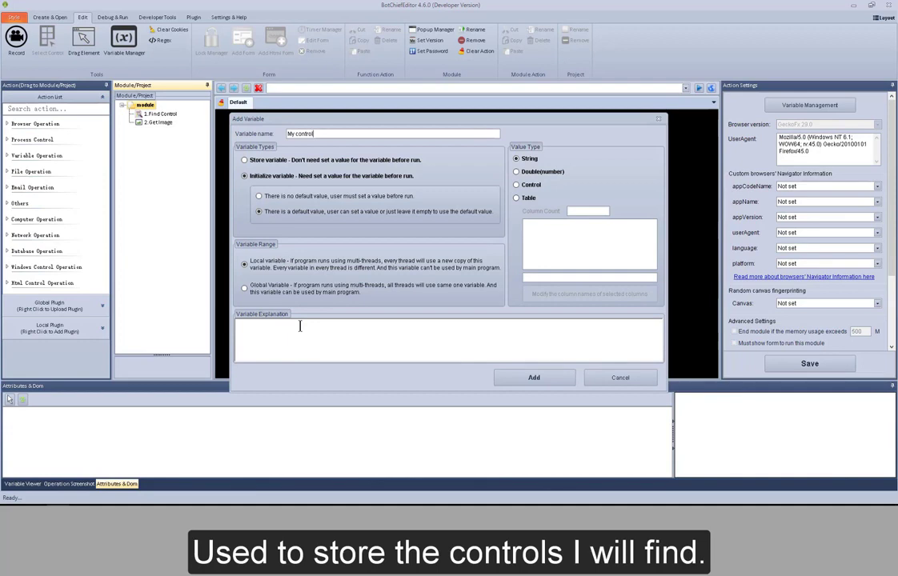
left_click(530, 185)
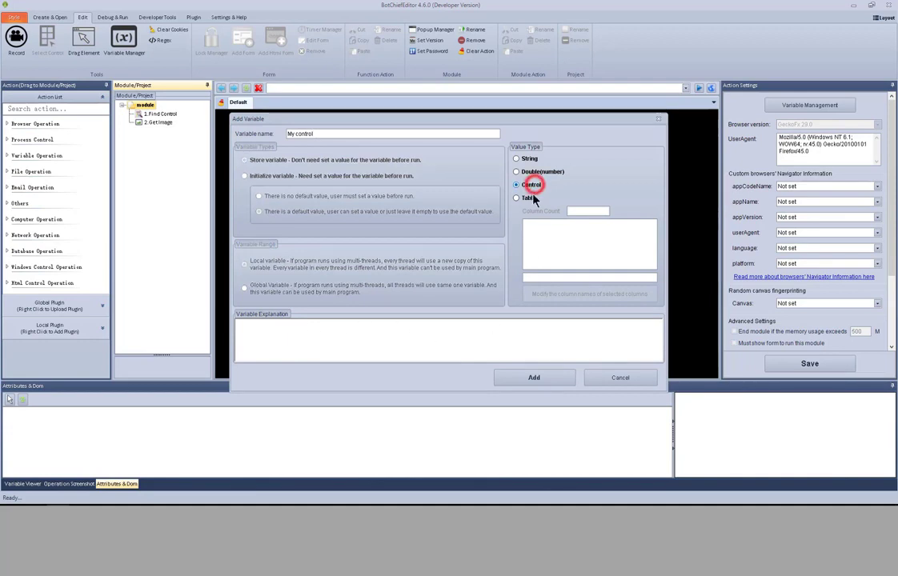
left_click(535, 375)
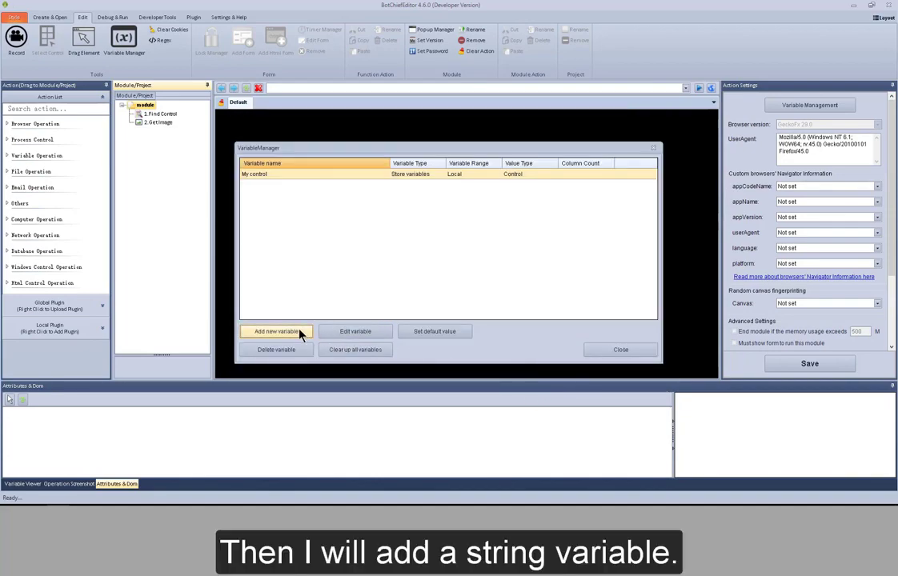
Add a 'My path' String variable and close the Variable Manager
left_click(277, 331)
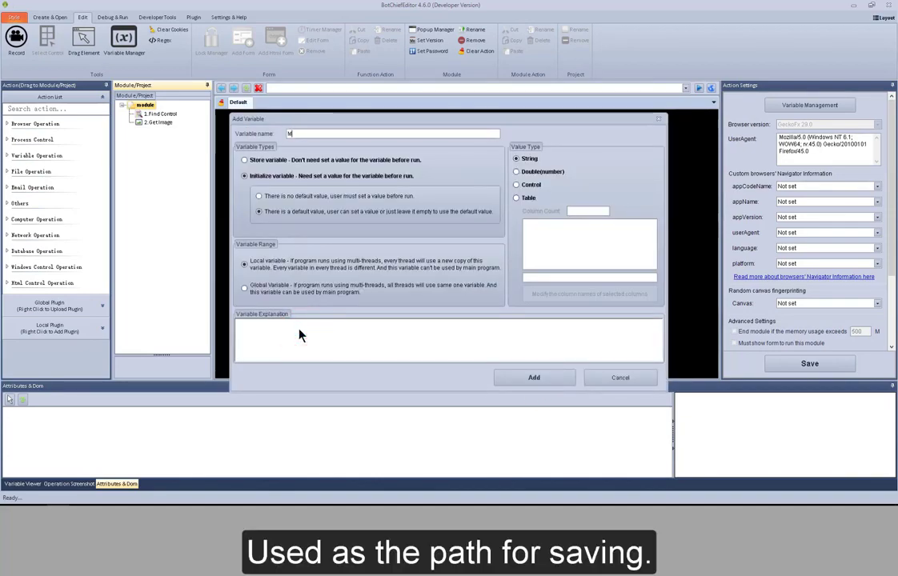
type("My path")
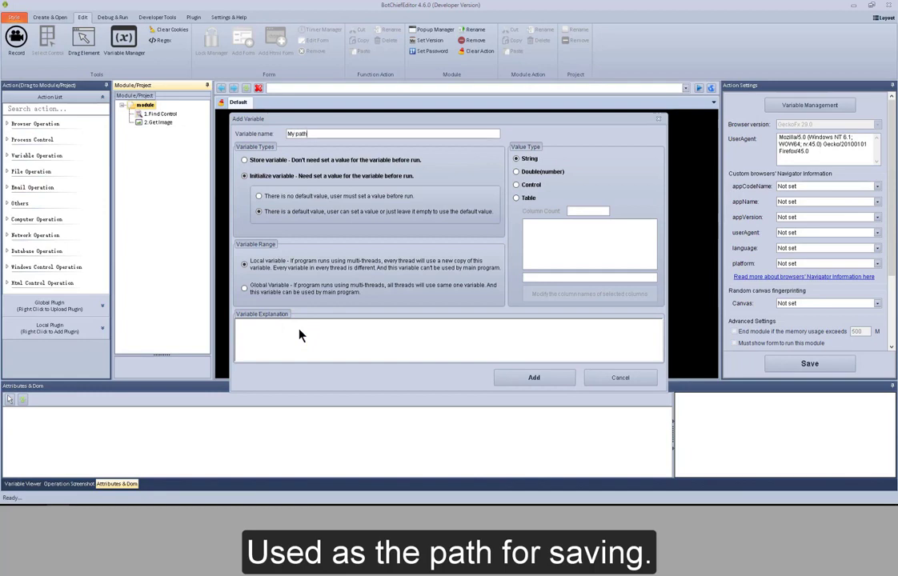
left_click(524, 385)
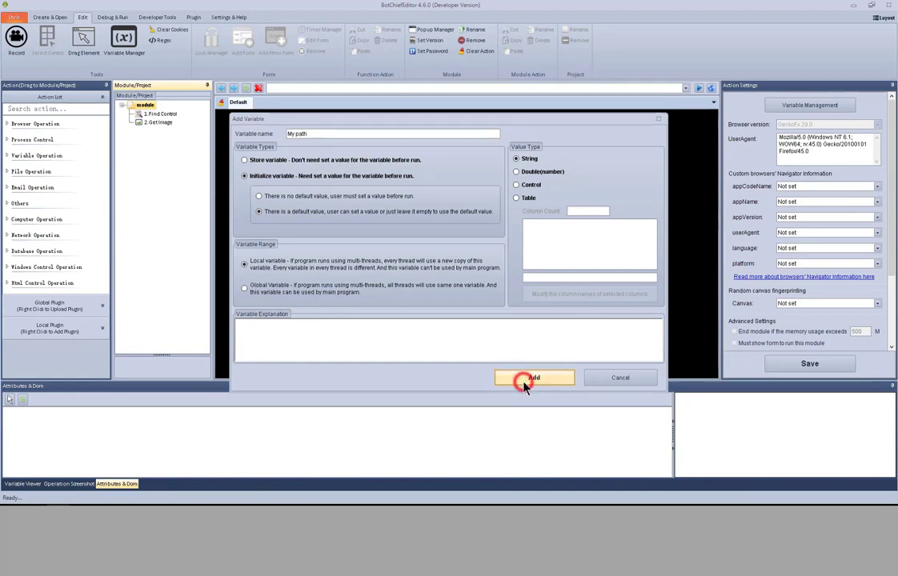
left_click(593, 351)
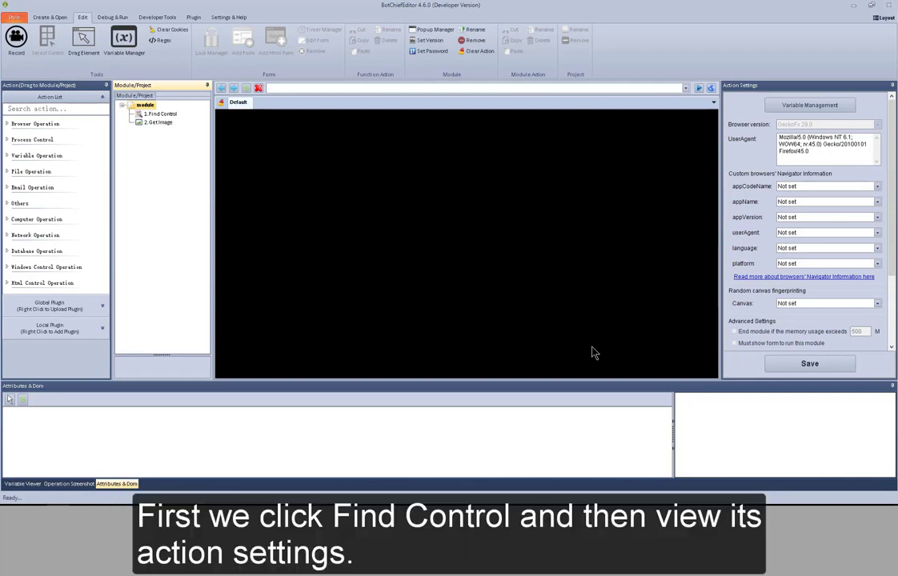
left_click(172, 119)
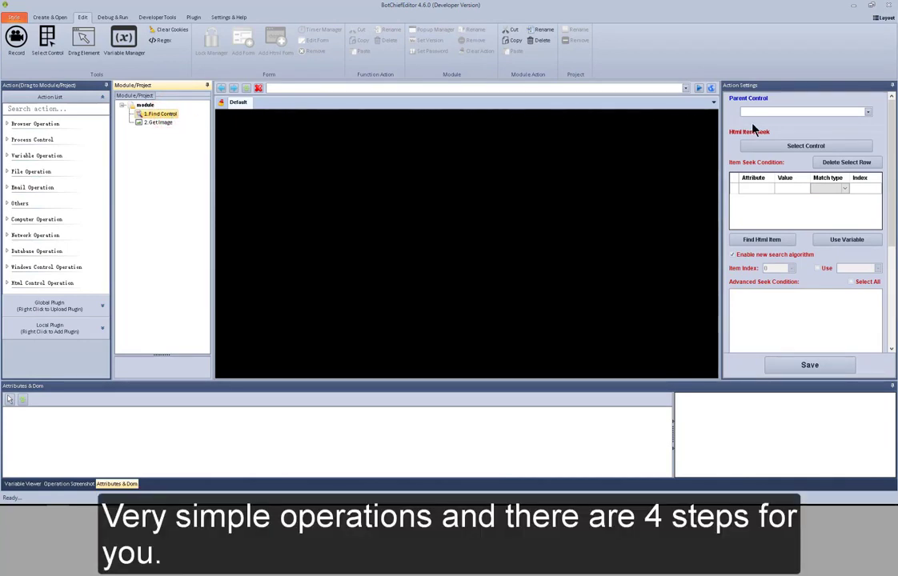
left_click(636, 90)
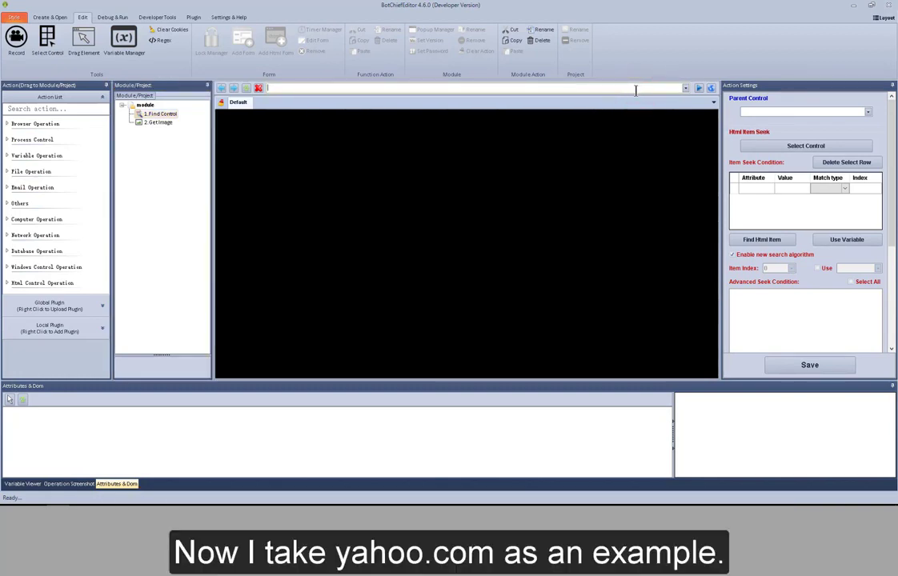
type("www.yahoo.com")
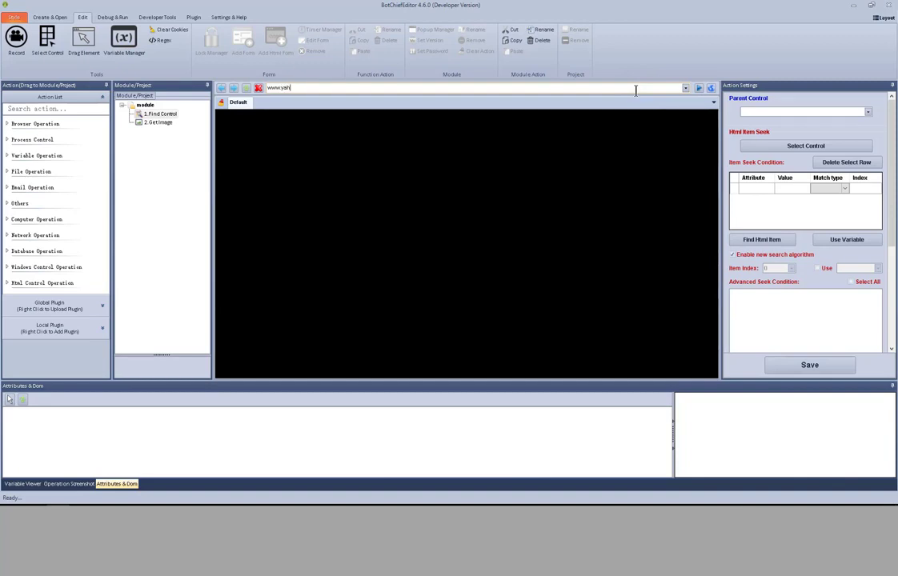
left_click(700, 89)
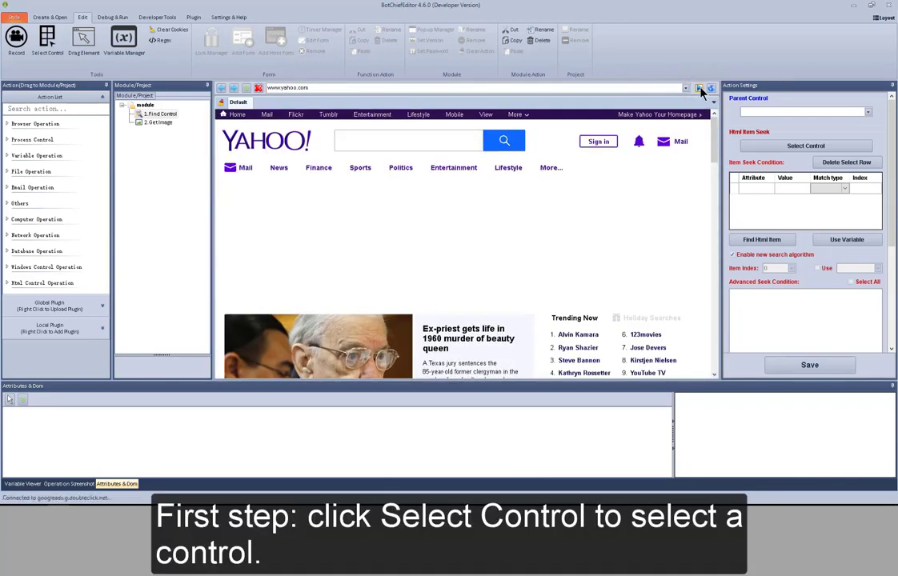
Pick Yahoo's search button as the control and verify Find Html Item matches 1 item
left_click(800, 148)
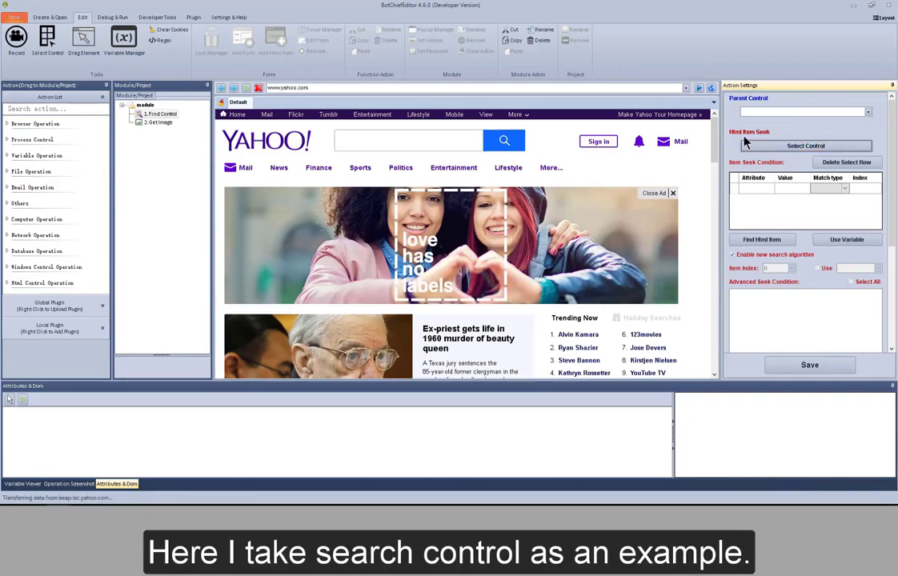
left_click(514, 141)
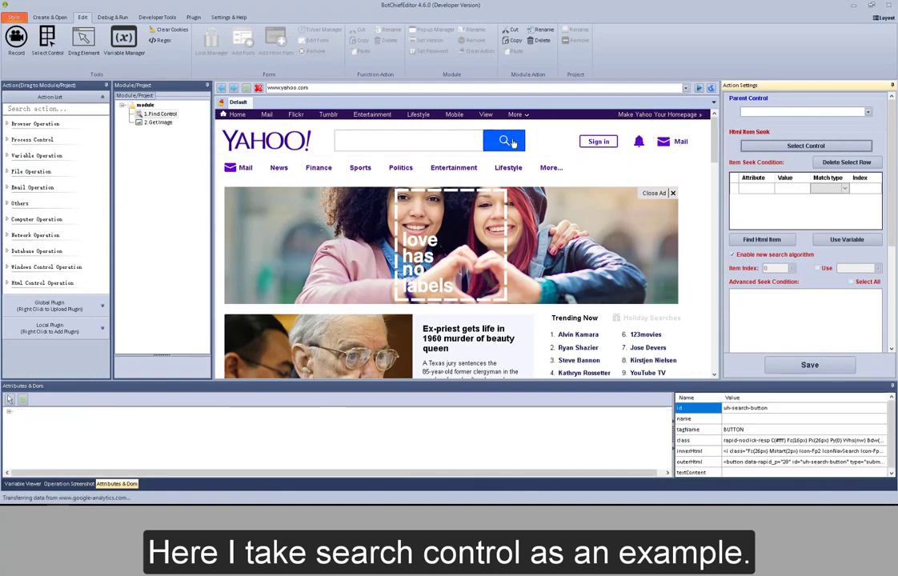
left_click(512, 142)
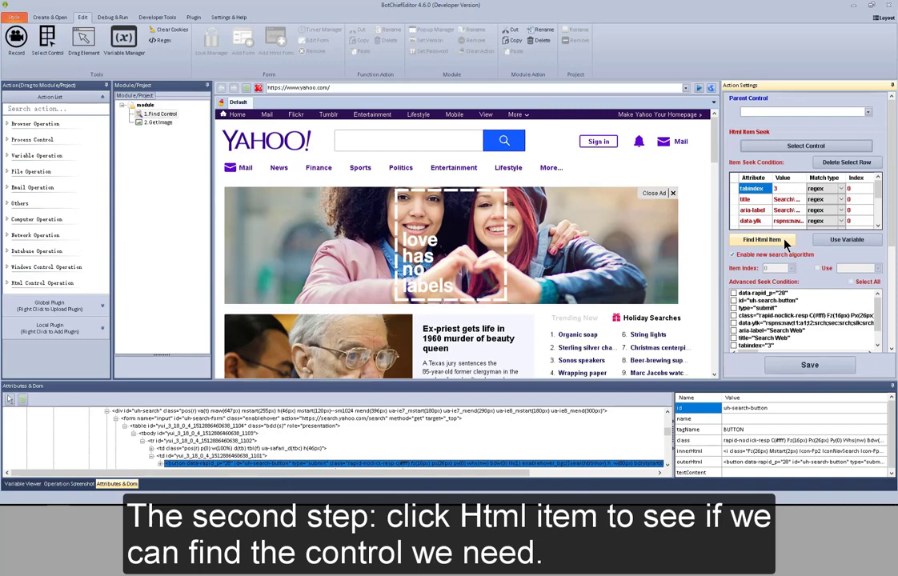
left_click(786, 242)
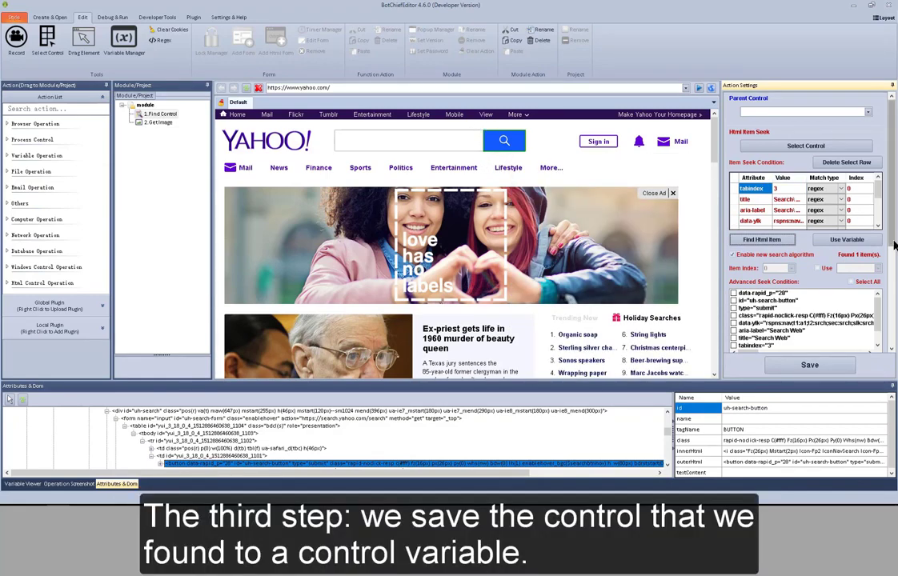
left_click(893, 271)
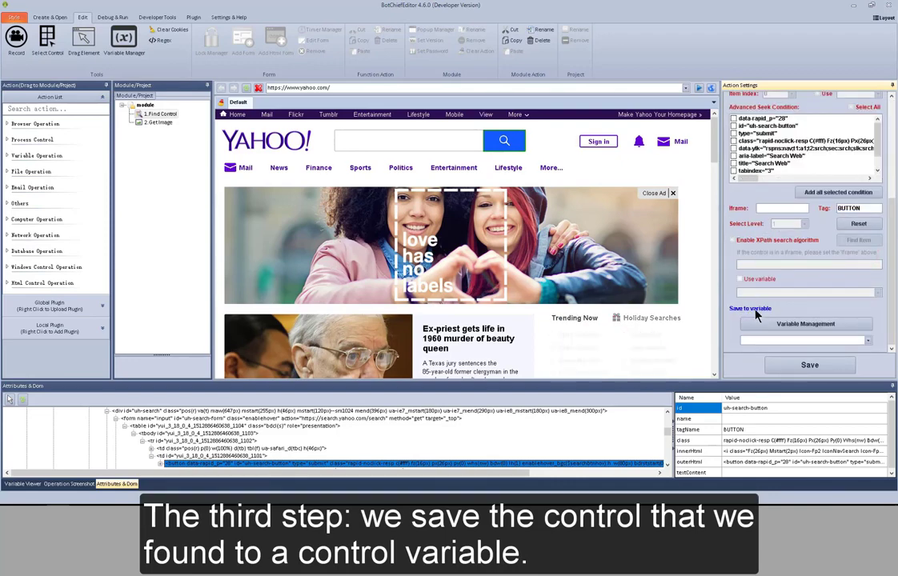
Choose My control as the Save to variable and save the Find Control settings
left_click(868, 342)
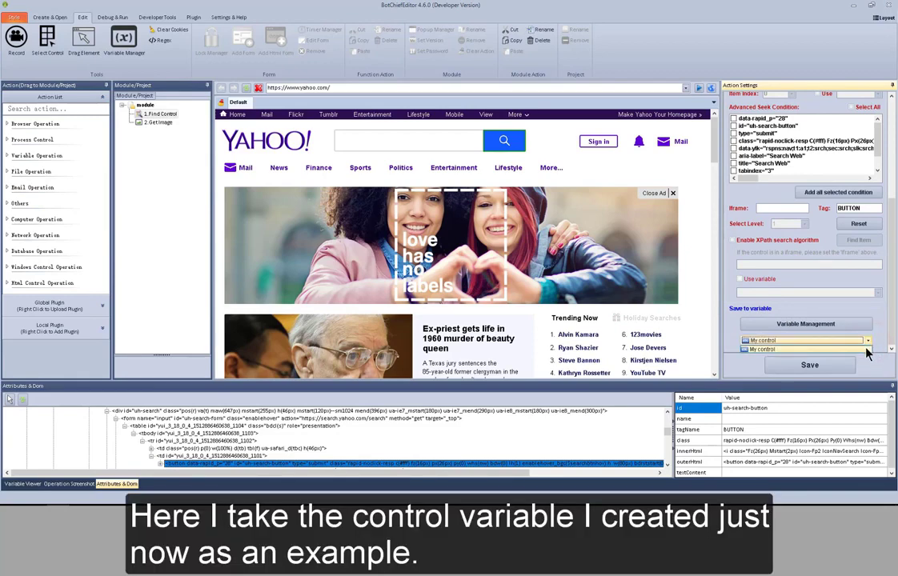
left_click(866, 348)
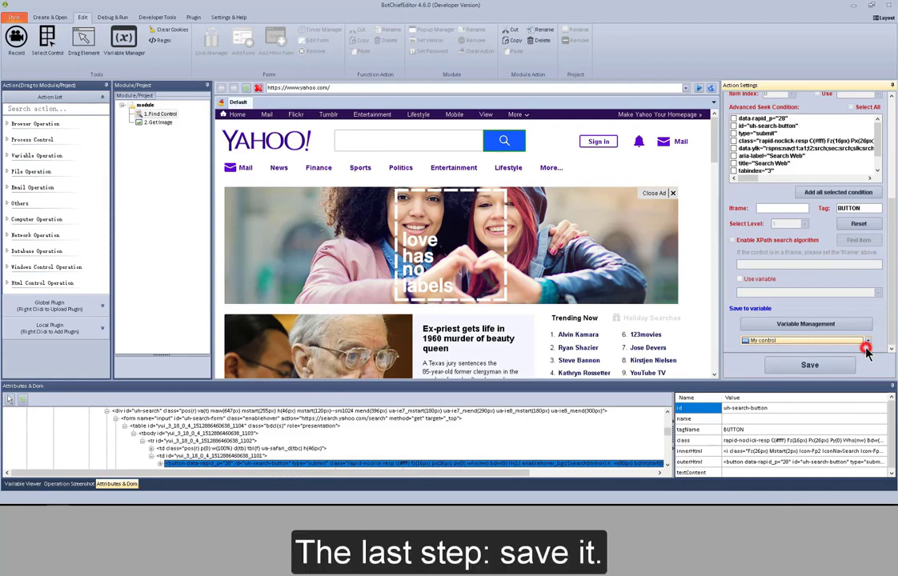
left_click(831, 370)
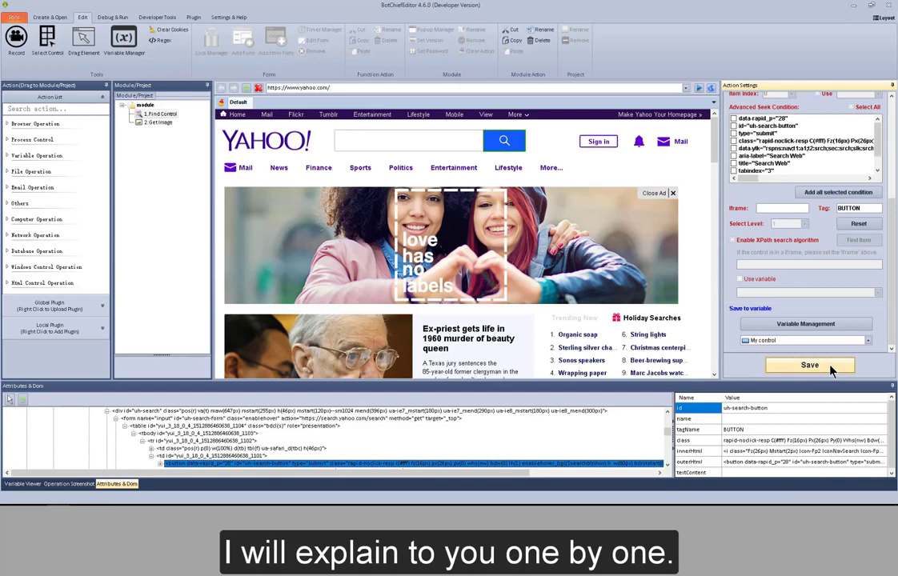
Reselect Yahoo's search button so the seek conditions refill, then run Find Html Item
left_click_drag(892, 276, 893, 169)
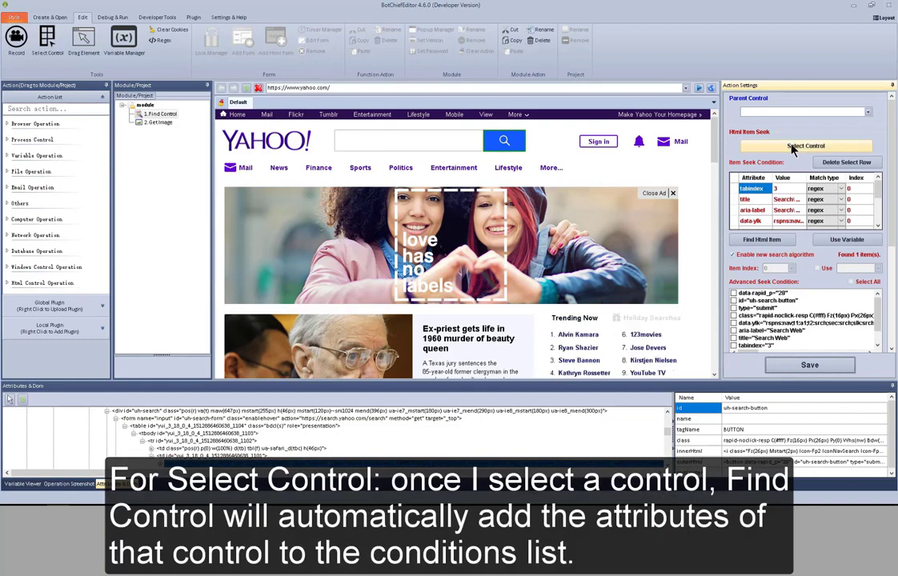
left_click(792, 147)
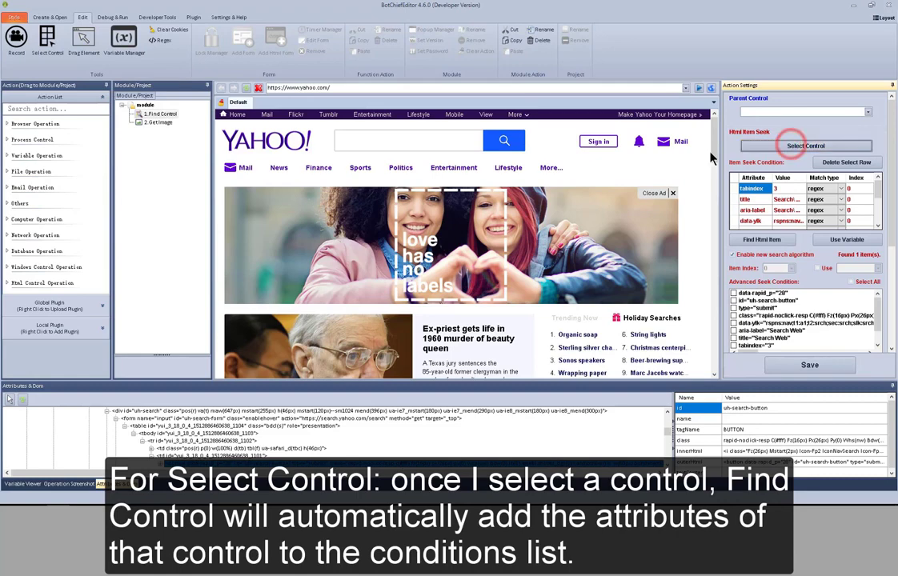
left_click(510, 142)
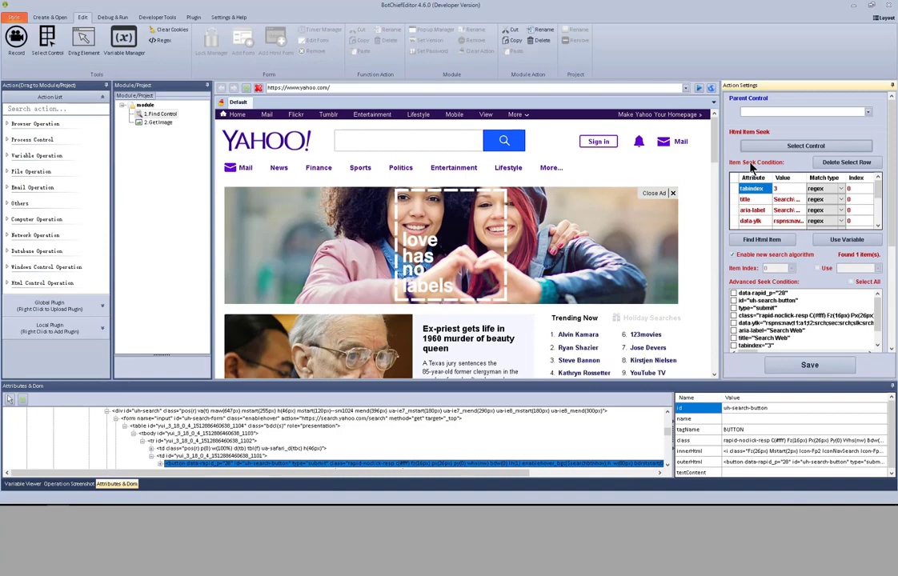
left_click(764, 241)
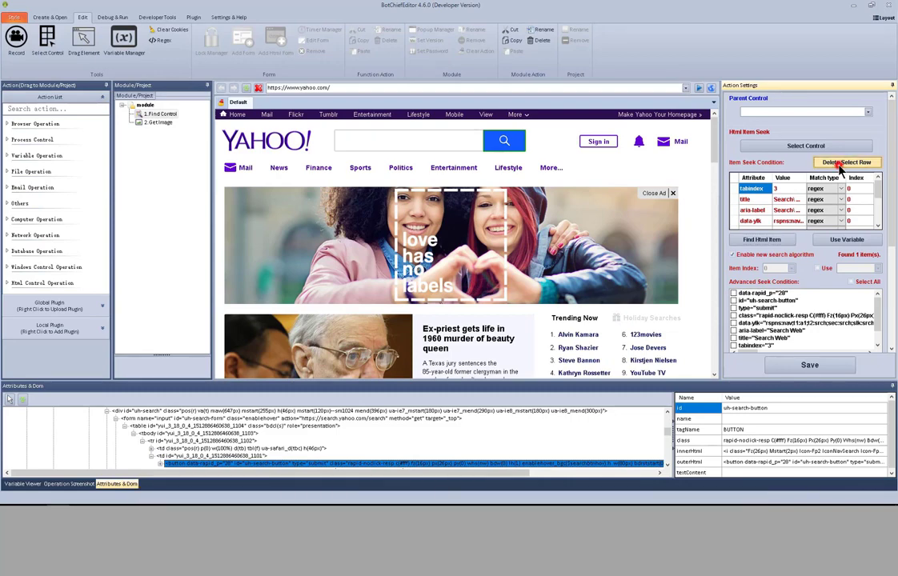
Delete the tabindex, title, aria-label, data-ylk and data-rapid conditions, confirming 1 match remains
left_click(840, 169)
left_click(840, 169)
left_click(839, 170)
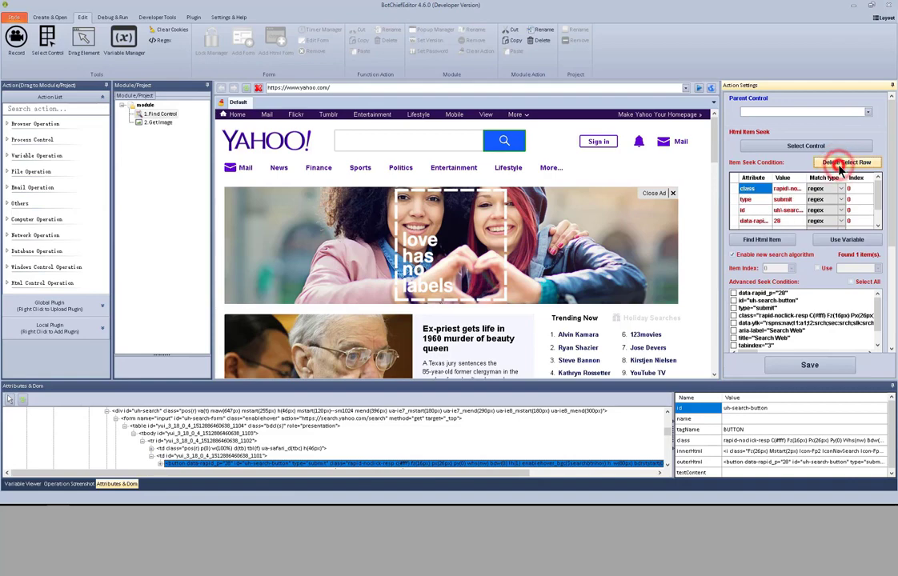
left_click(841, 169)
left_click(842, 168)
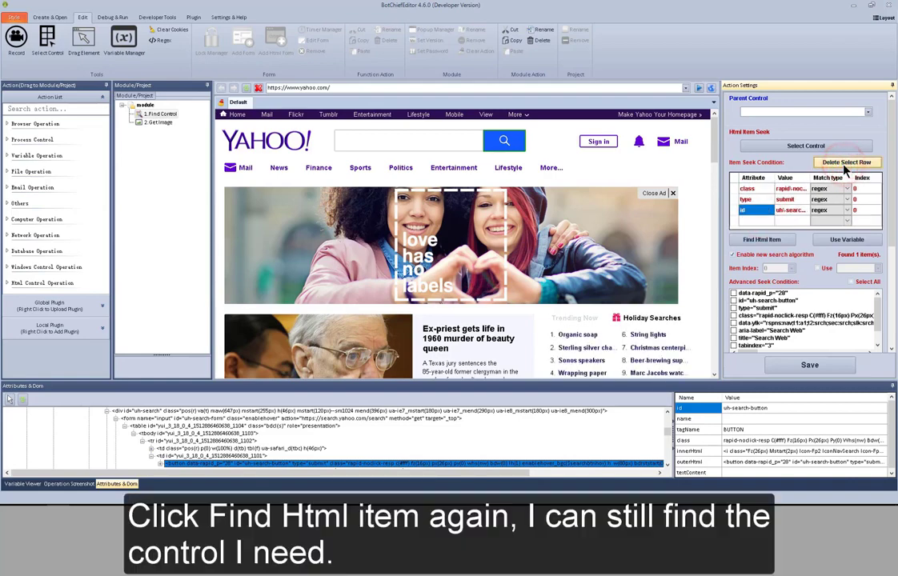
left_click(779, 241)
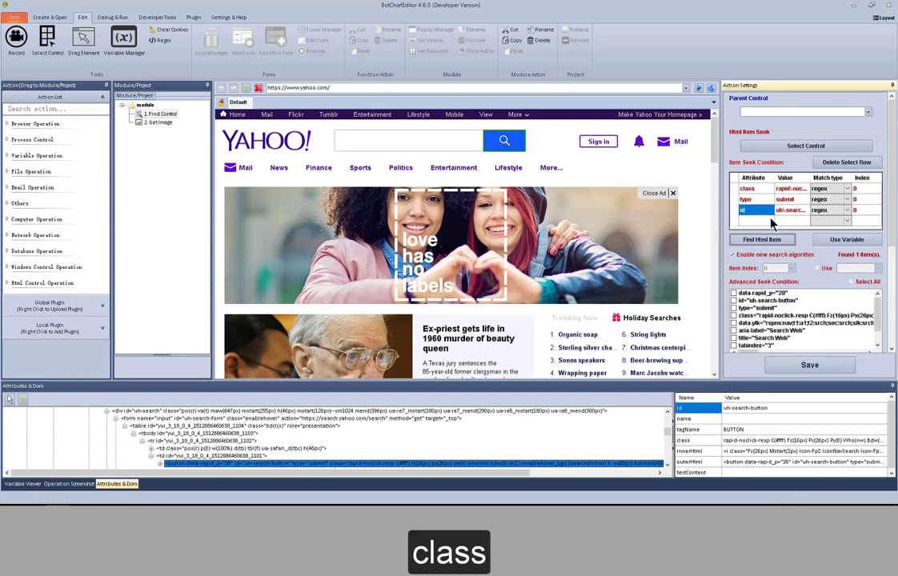
Try entering attribute names (name, title, sr) in a new condition row, then clear it
left_click(761, 199)
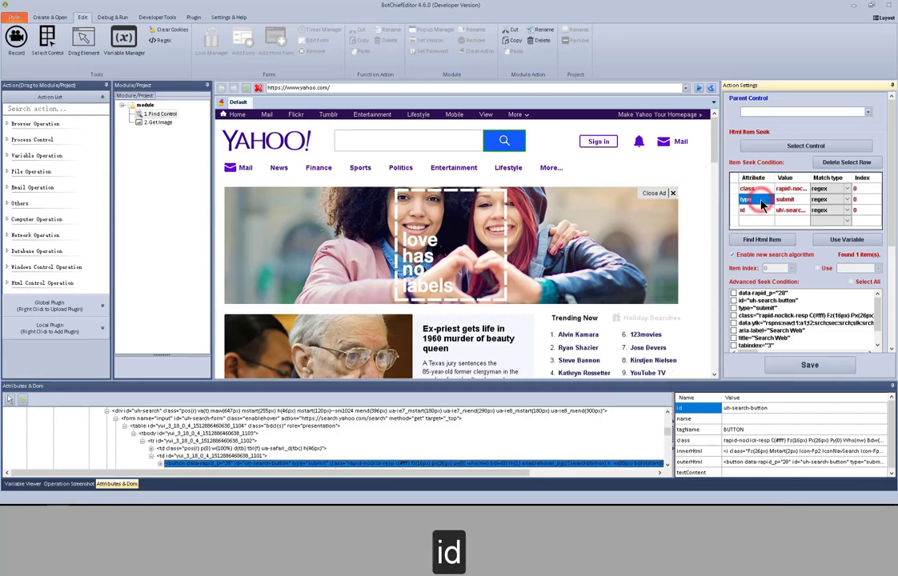
left_click(761, 221)
type("name")
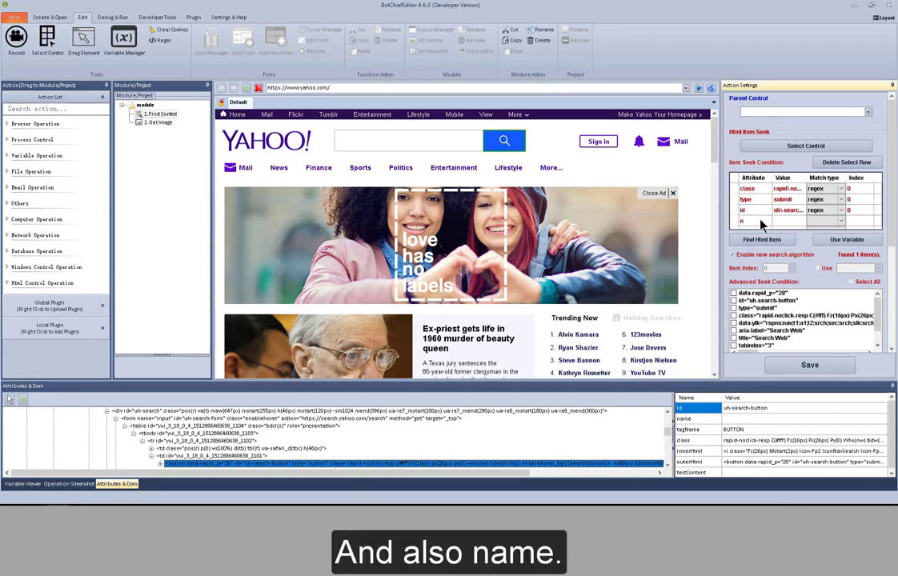
key("BackSpace")
key("BackSpace")
key("BackSpace")
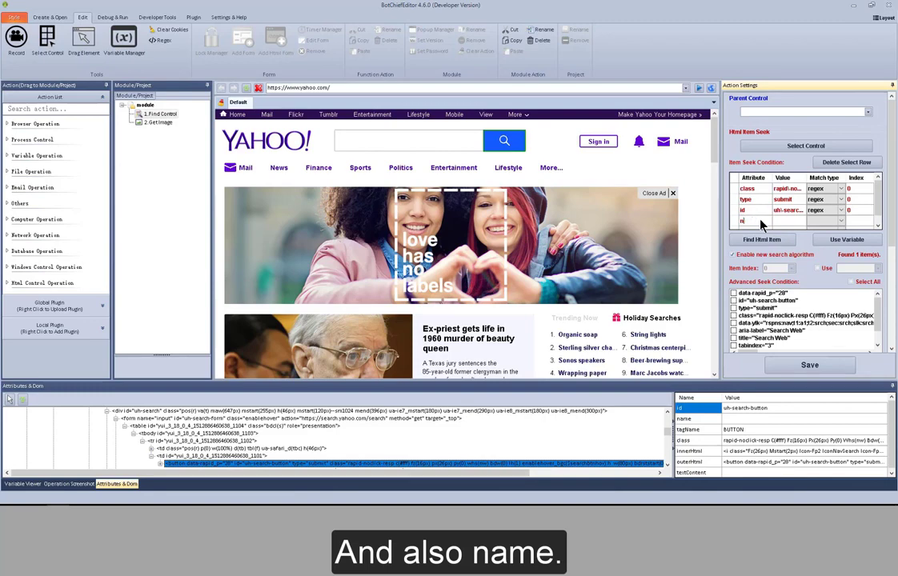
type("title")
key("BackSpace")
key("BackSpace")
key("BackSpace")
key("BackSpace")
key("BackSpace")
type("sr")
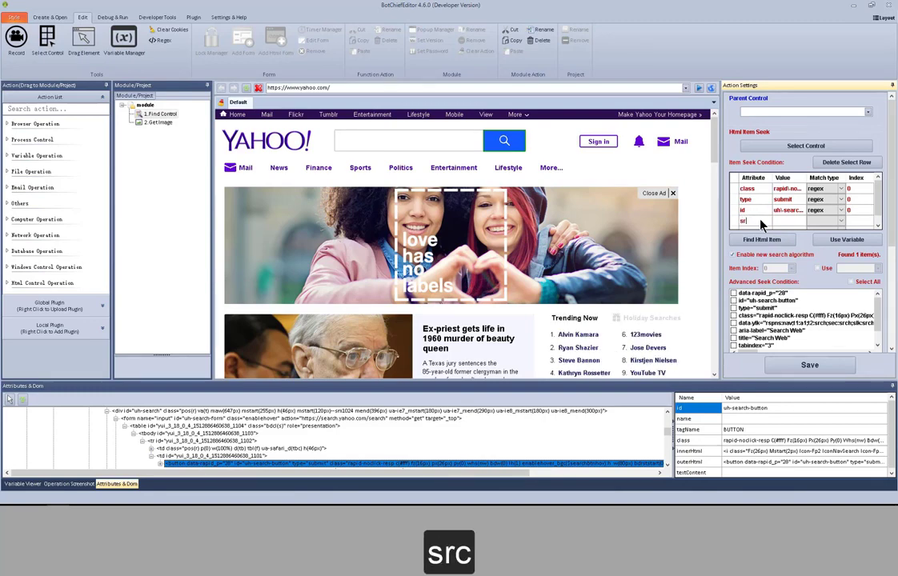
key("BackSpace")
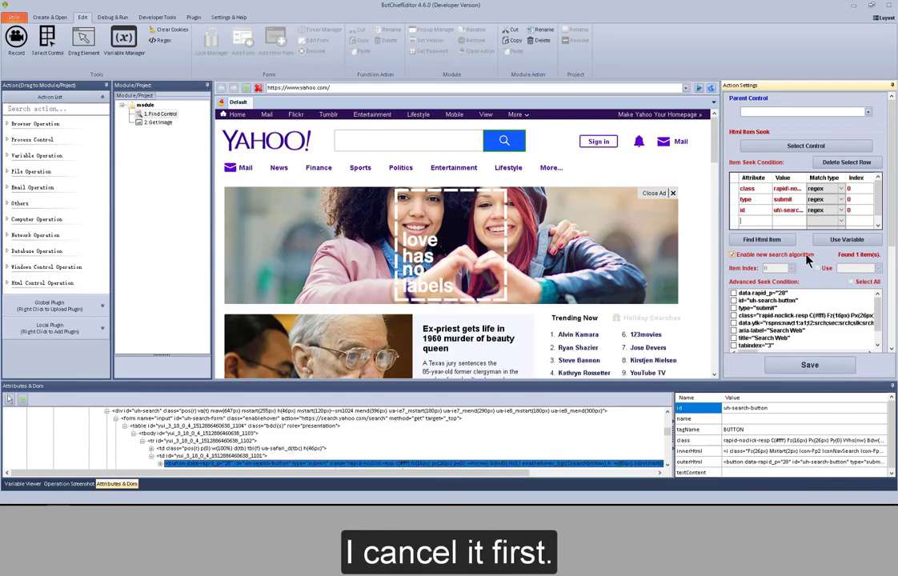
Turn off the new search algorithm and delete the class and id conditions, searching by type only
left_click(807, 256)
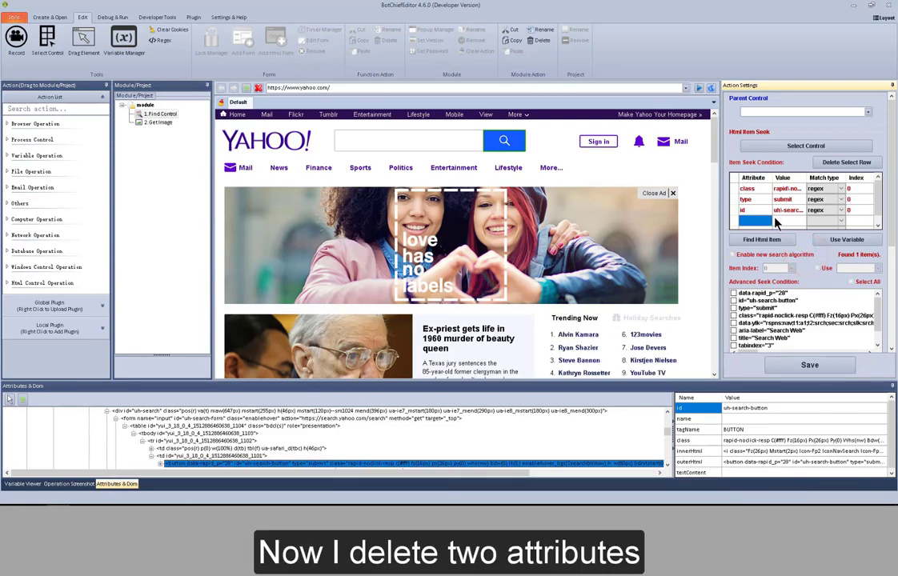
left_click(760, 189)
left_click(855, 162)
left_click(771, 200)
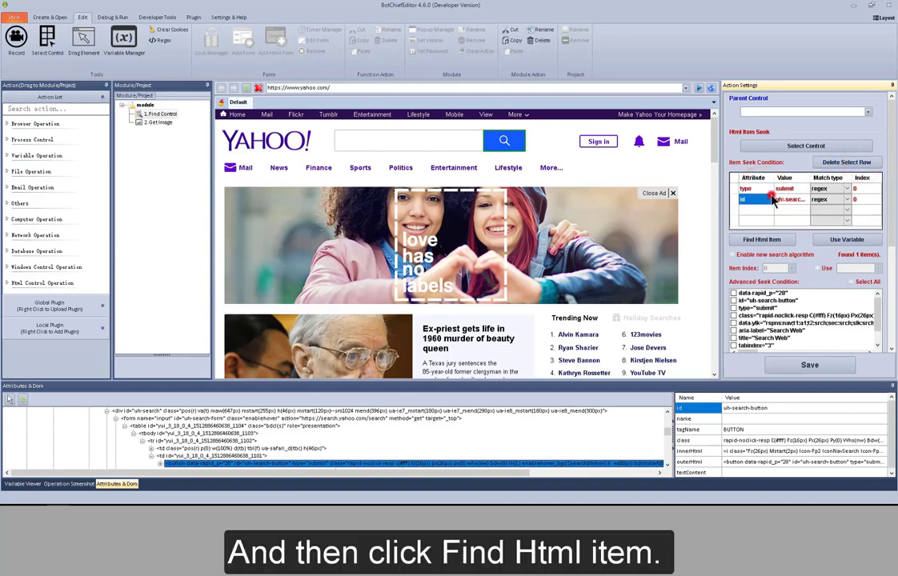
left_click(855, 164)
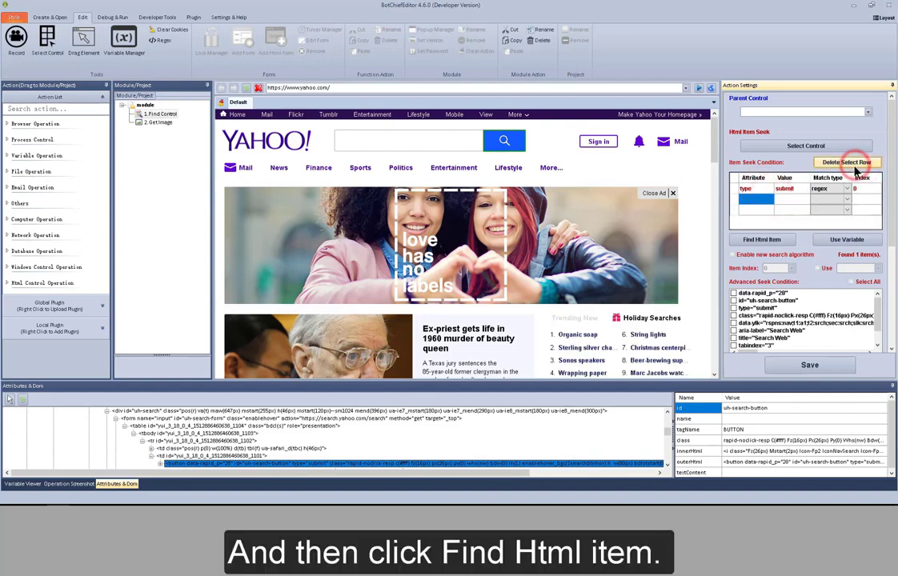
left_click(782, 242)
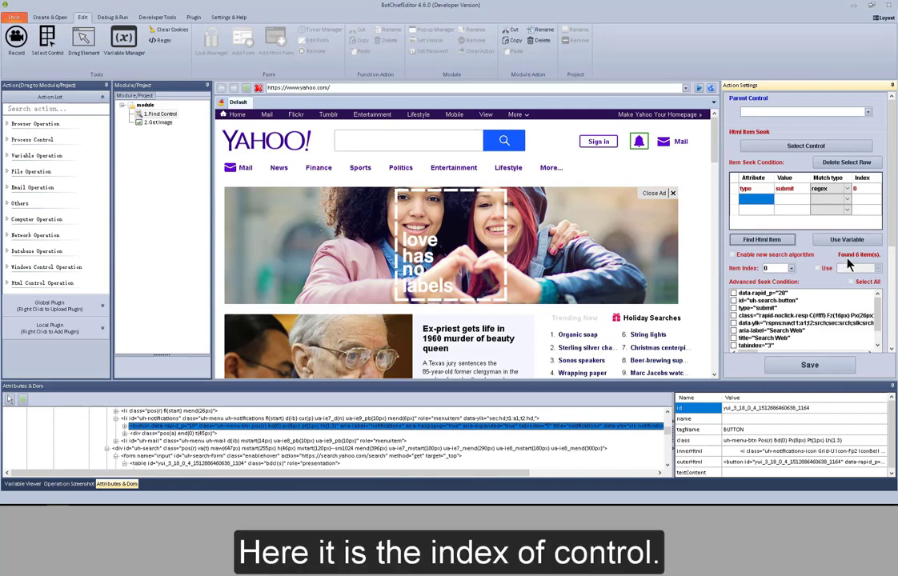
Set the Item Index to 2, leaving the Use variable checkbox unticked
left_click(791, 271)
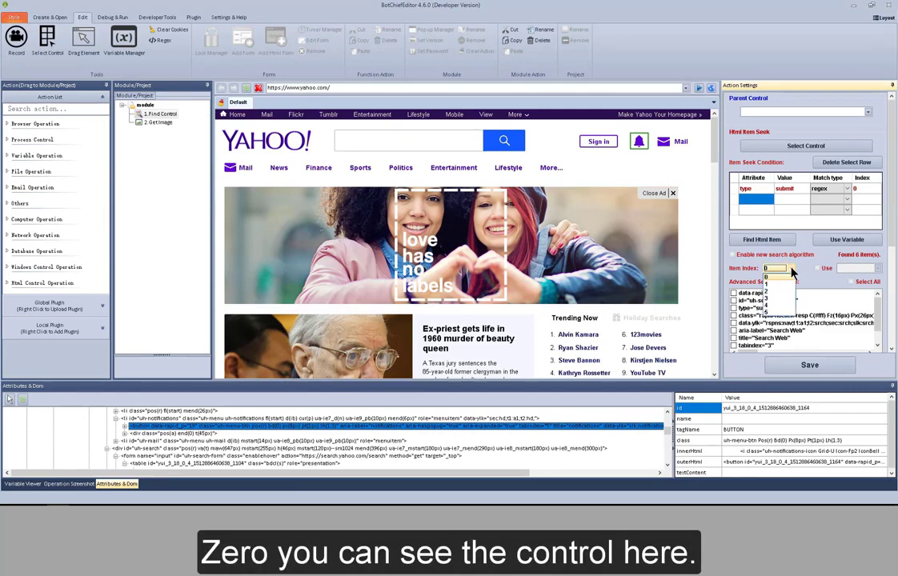
left_click(789, 278)
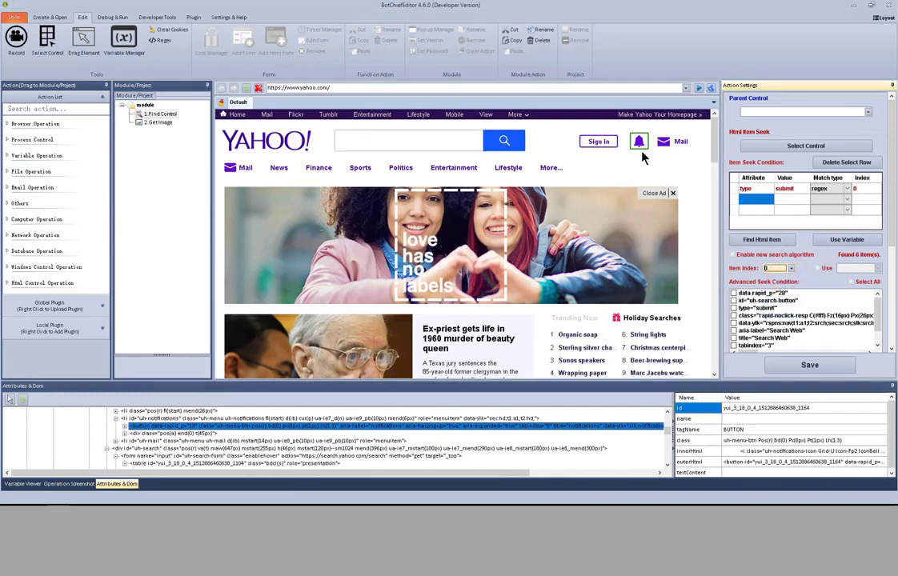
left_click(791, 269)
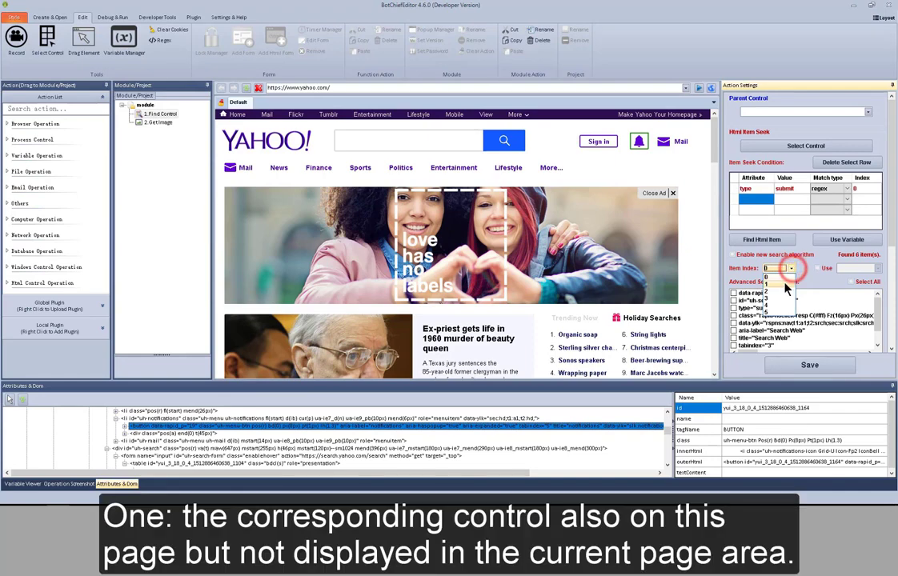
left_click(785, 285)
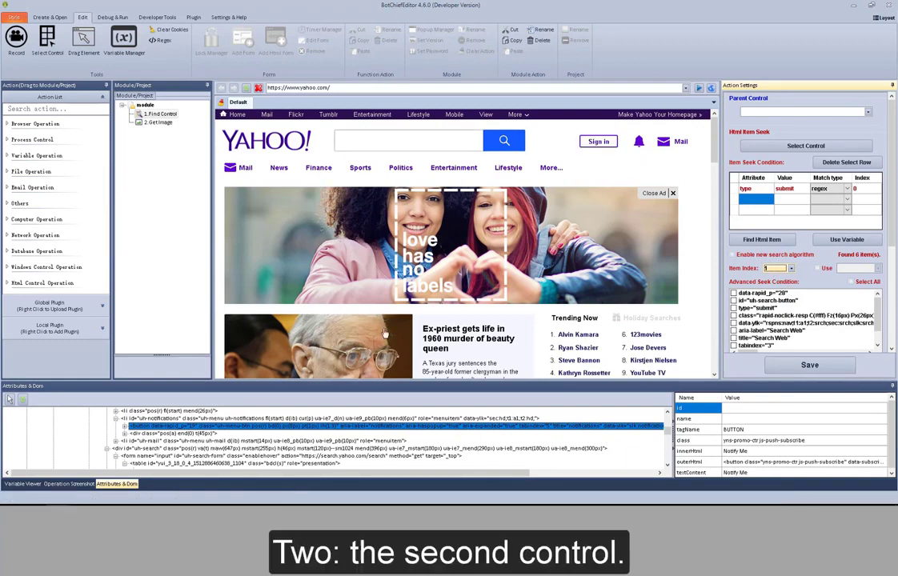
left_click(791, 268)
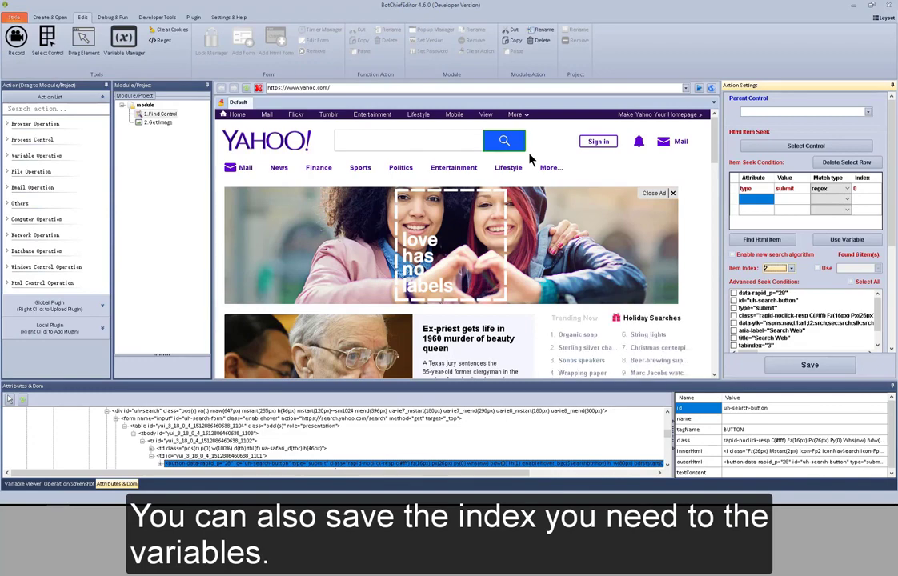
left_click(820, 269)
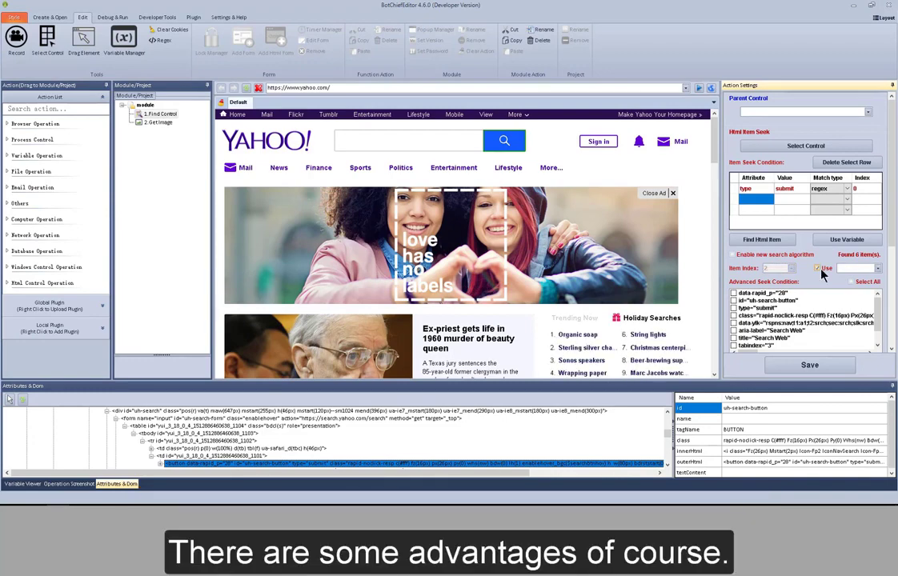
left_click(820, 270)
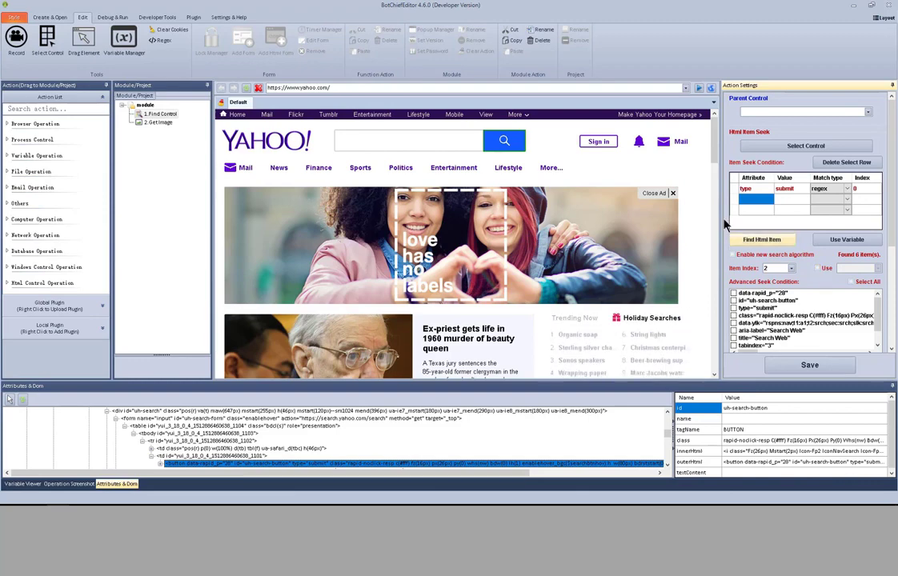
left_click(451, 87)
type("www.facebook.com")
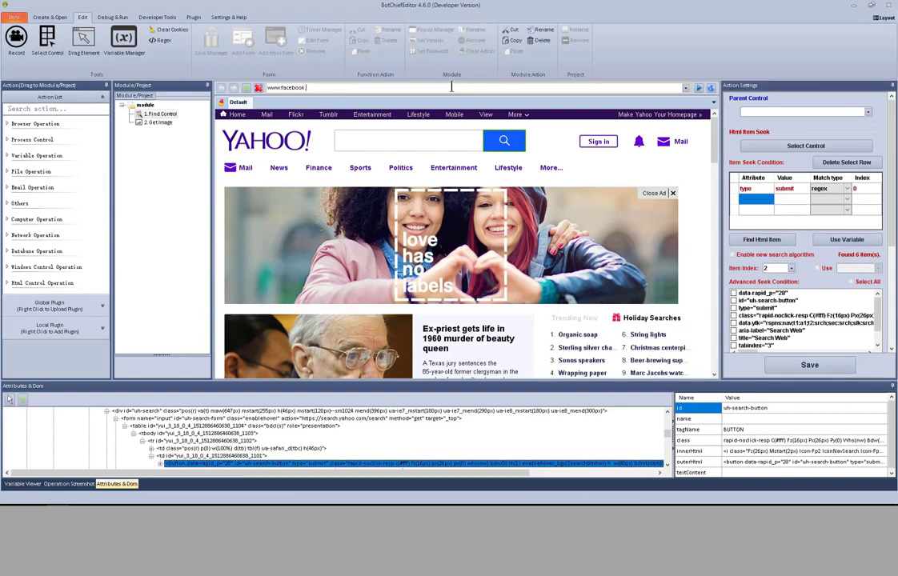
left_click(699, 88)
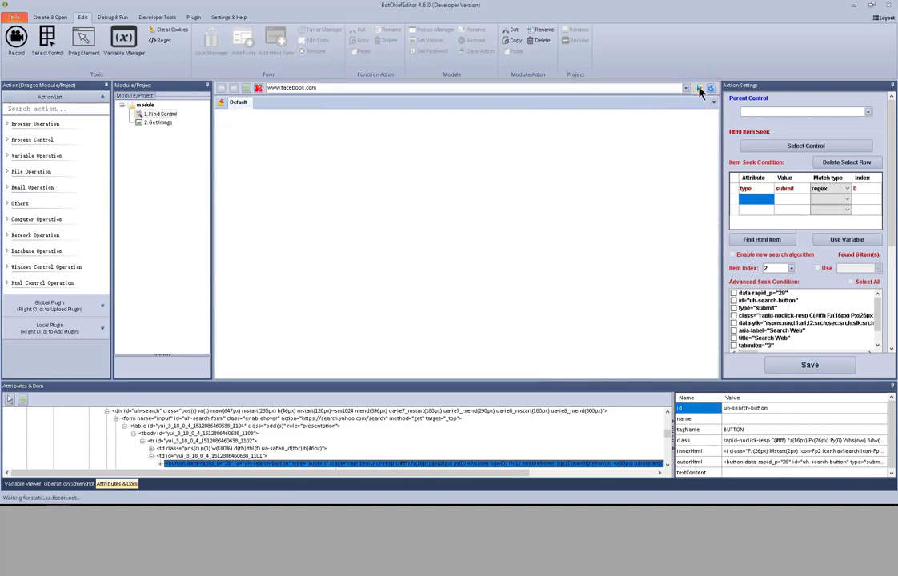
left_click(576, 131)
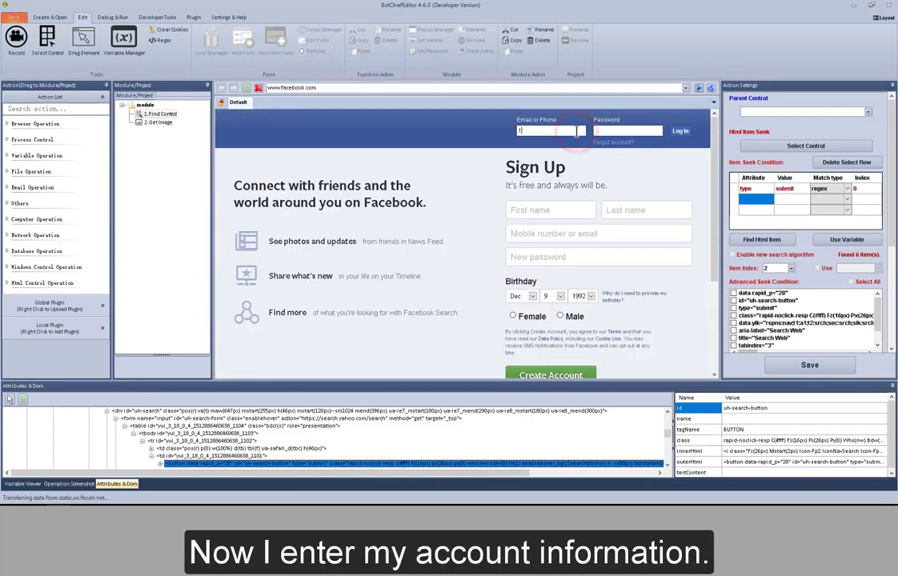
key("Tab")
type("•••••••••")
left_click(679, 132)
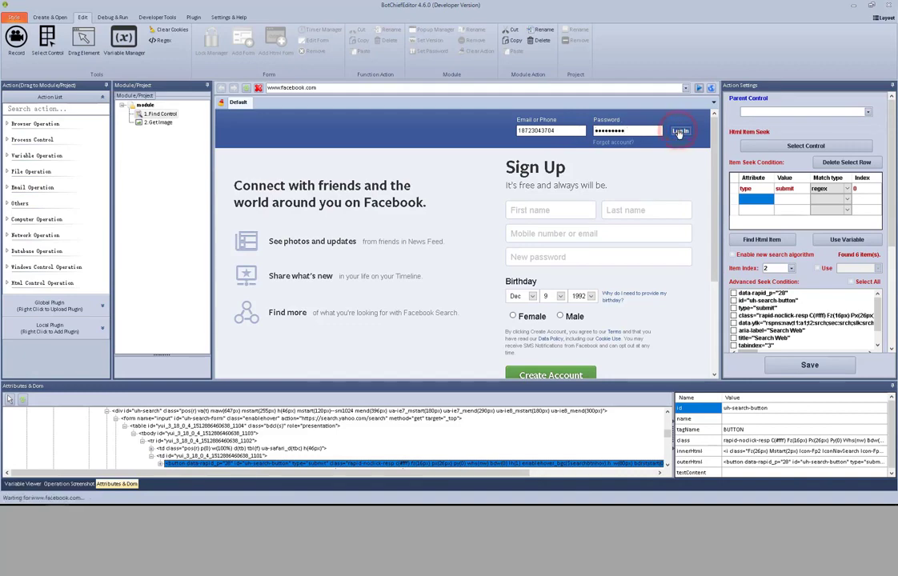
Search Facebook for 'dog food' and show the People results
left_click(370, 120)
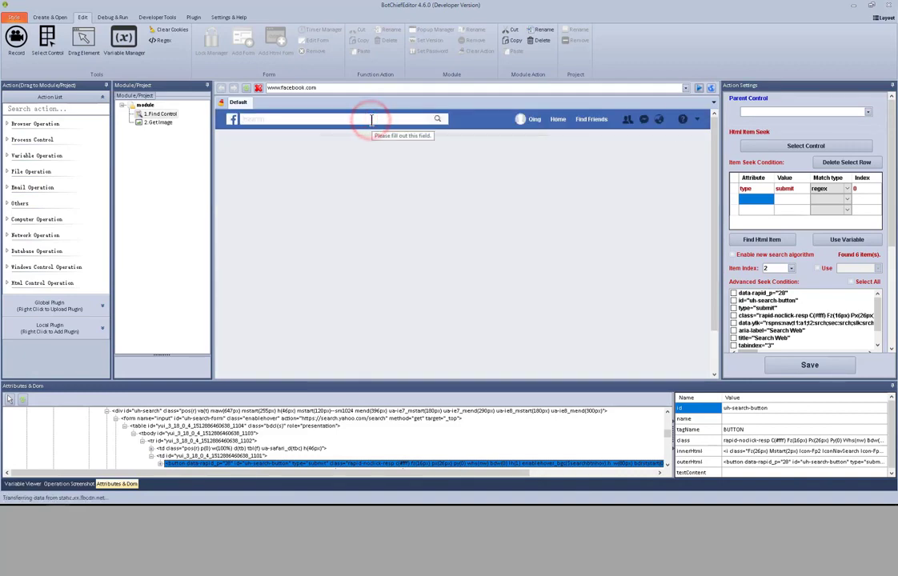
type("do")
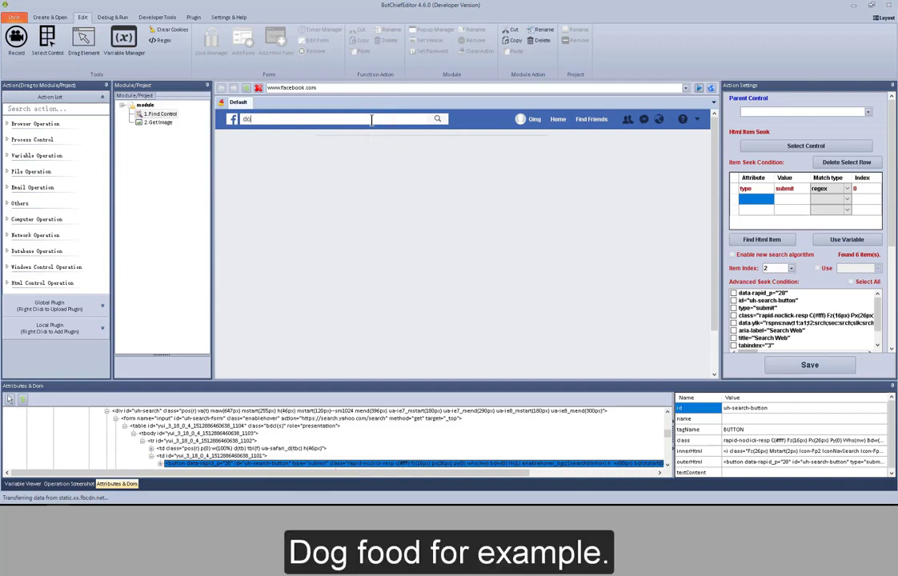
type("g food")
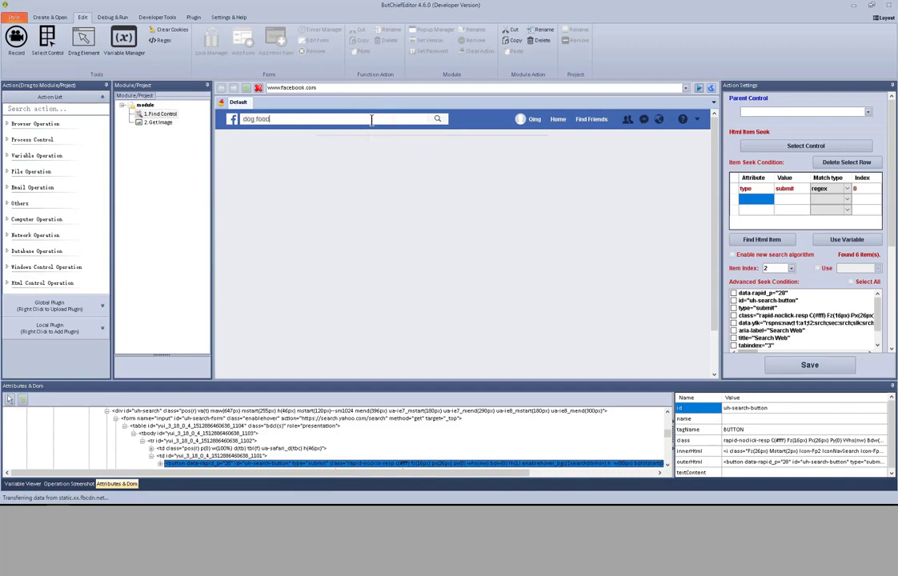
left_click(438, 120)
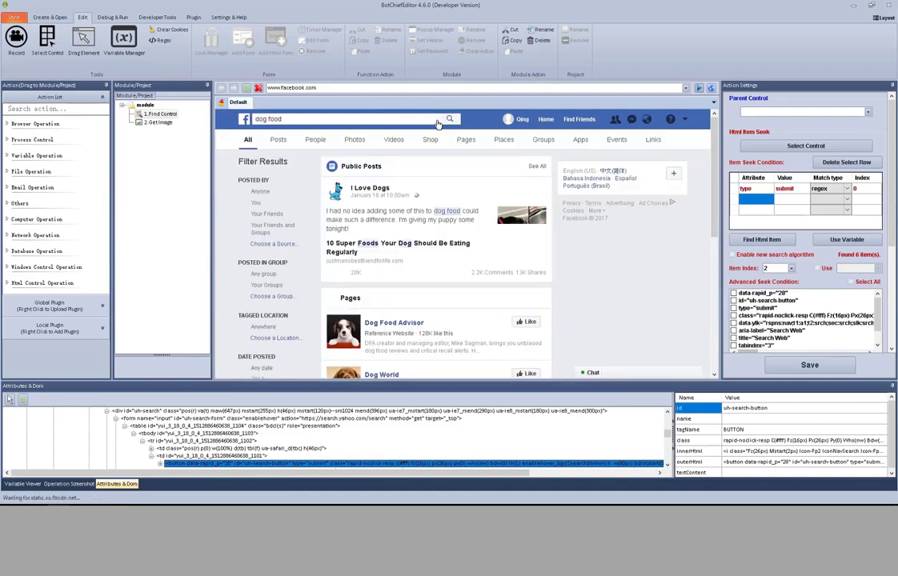
left_click(315, 140)
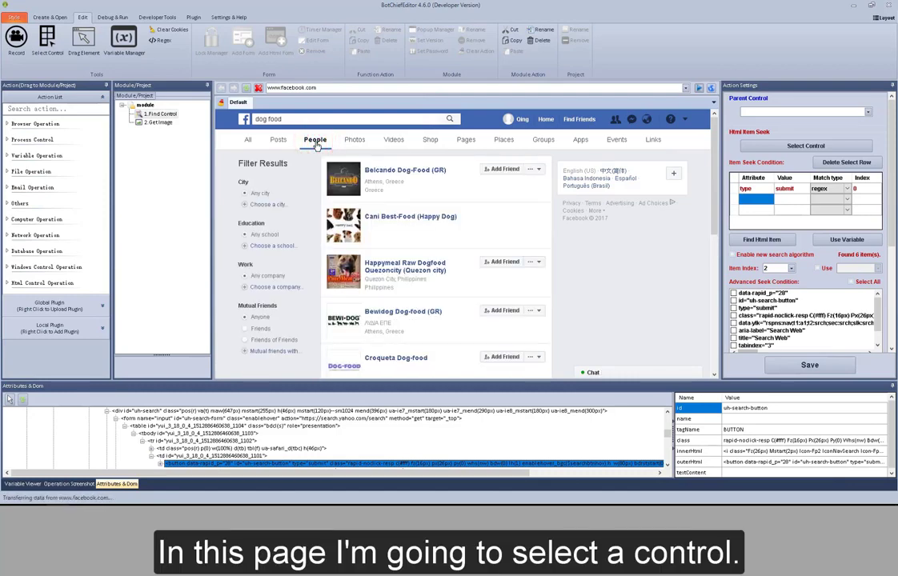
Target the first Facebook Add Friend button and find all 15 matching items
left_click(771, 146)
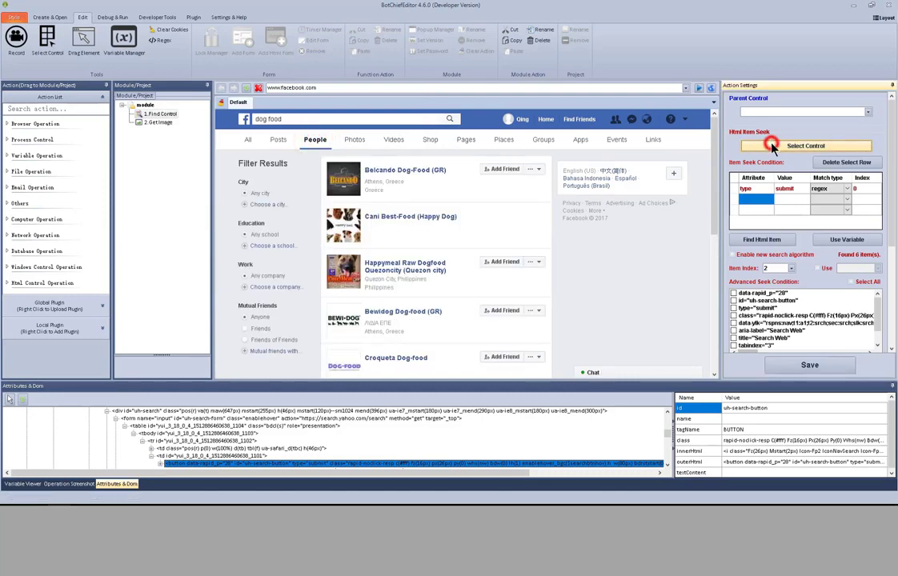
left_click(505, 174)
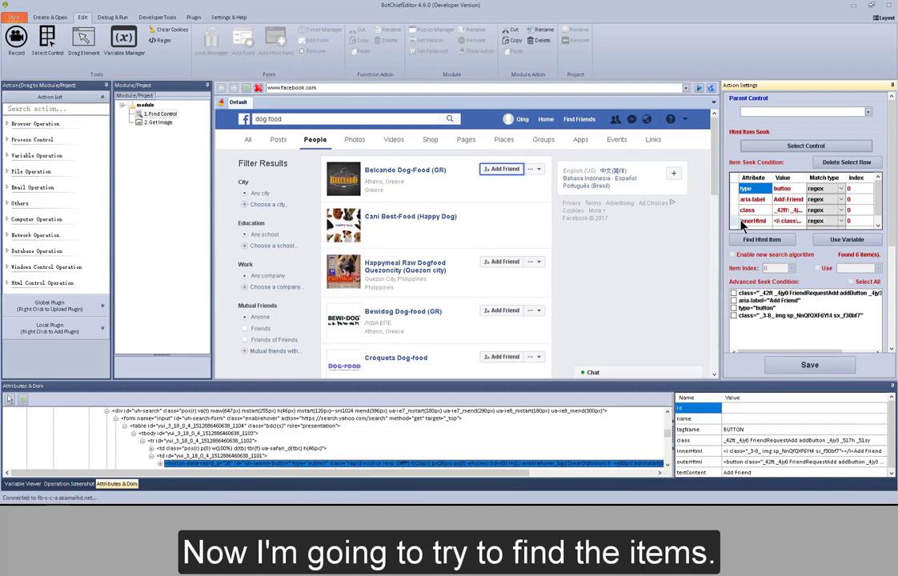
left_click(766, 242)
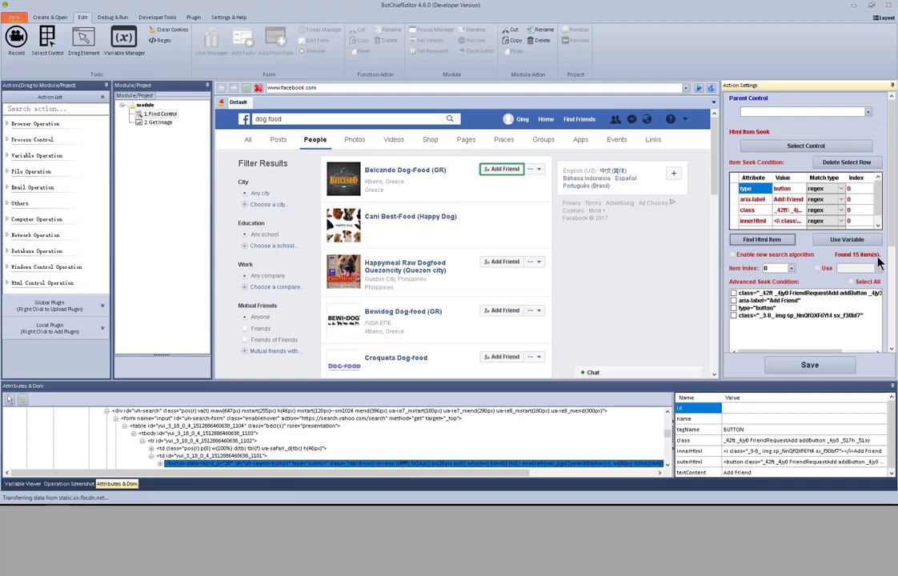
Step Item Index through 1 and 2, settling on 3 for the Croqueta Dog-food button
left_click(791, 269)
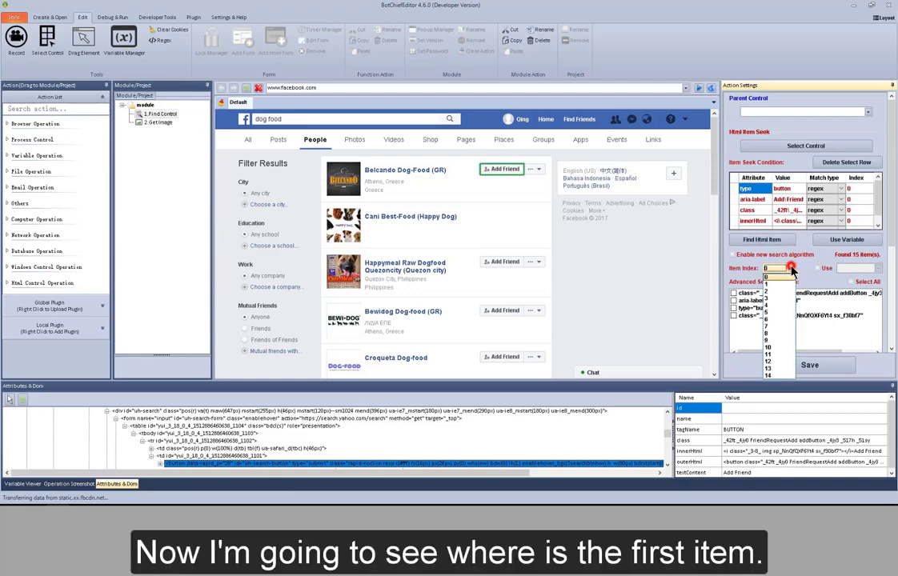
left_click(779, 286)
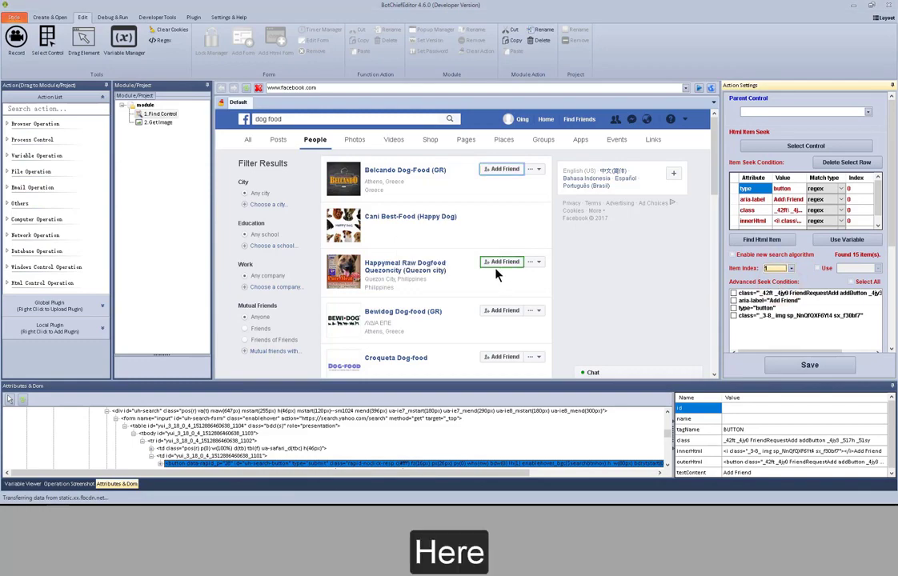
left_click(791, 269)
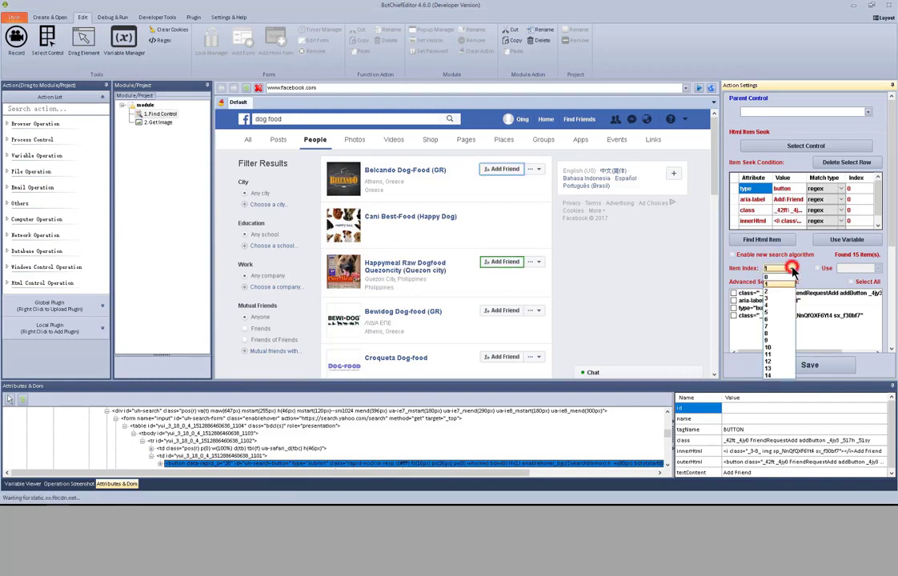
left_click(777, 294)
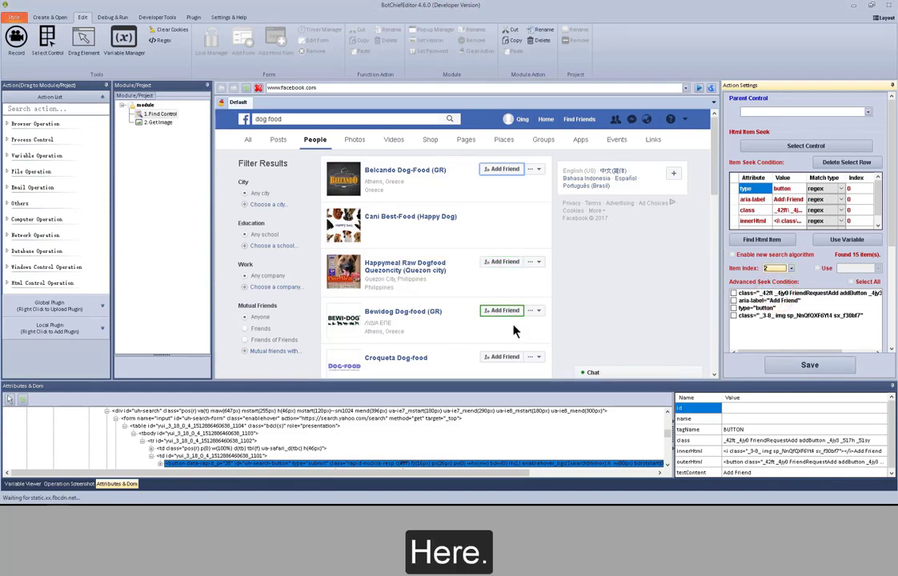
left_click_drag(712, 179, 716, 227)
left_click(790, 268)
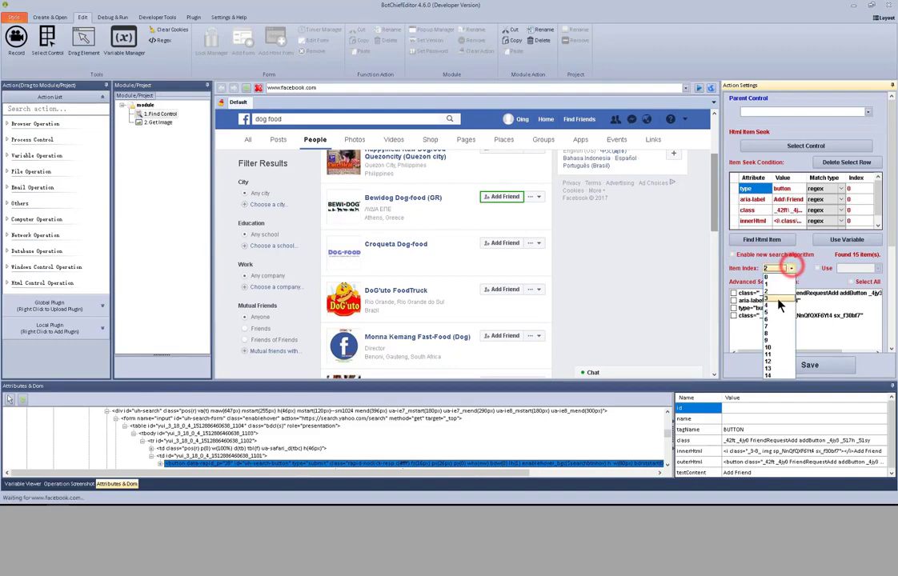
left_click(777, 301)
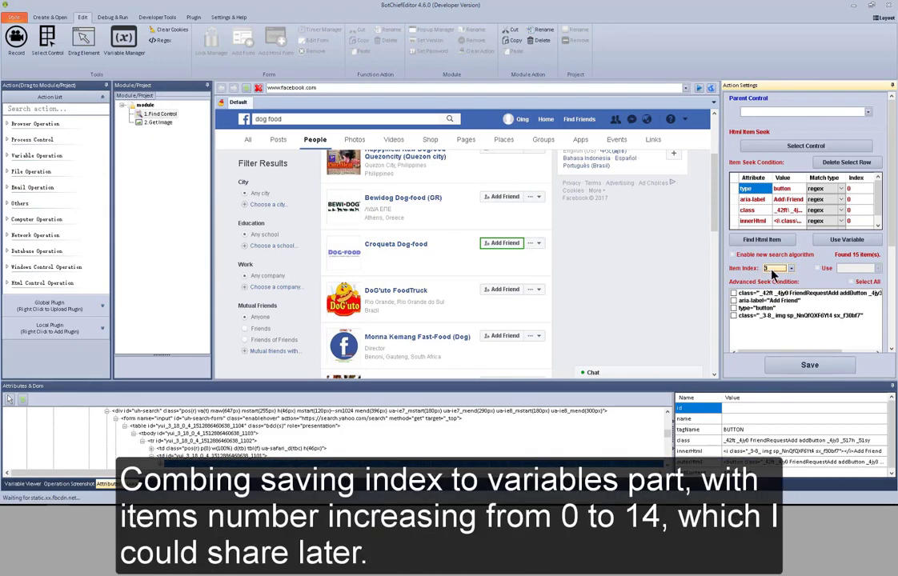
left_click(793, 271)
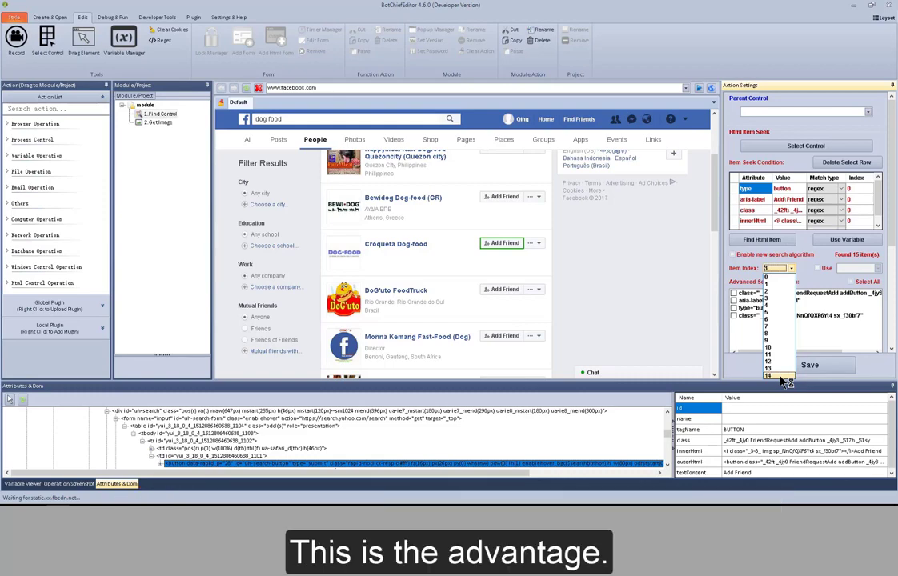
left_click(792, 270)
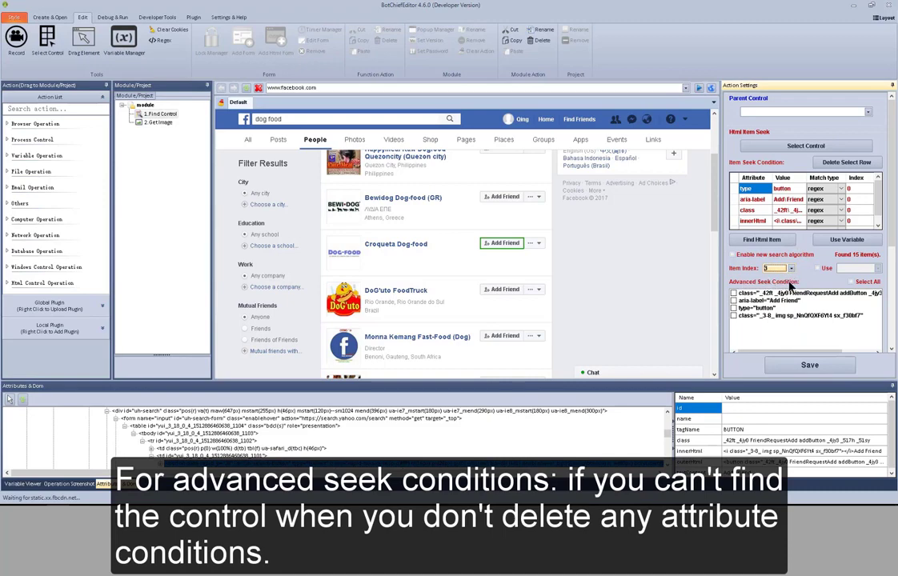
left_click(891, 231)
left_click_drag(893, 246, 895, 260)
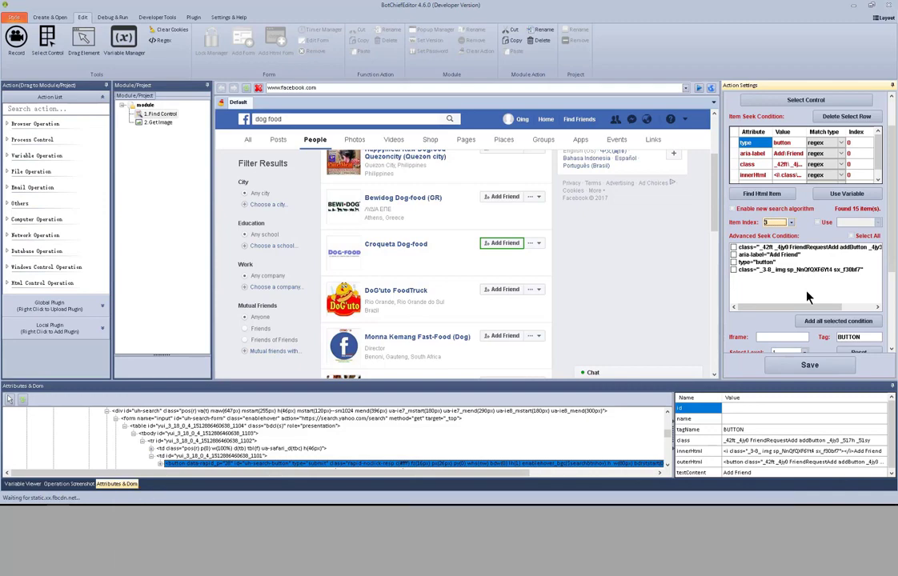
Add the Add Friend button's aria-label and type="button" attributes to the seek conditions table
left_click(853, 236)
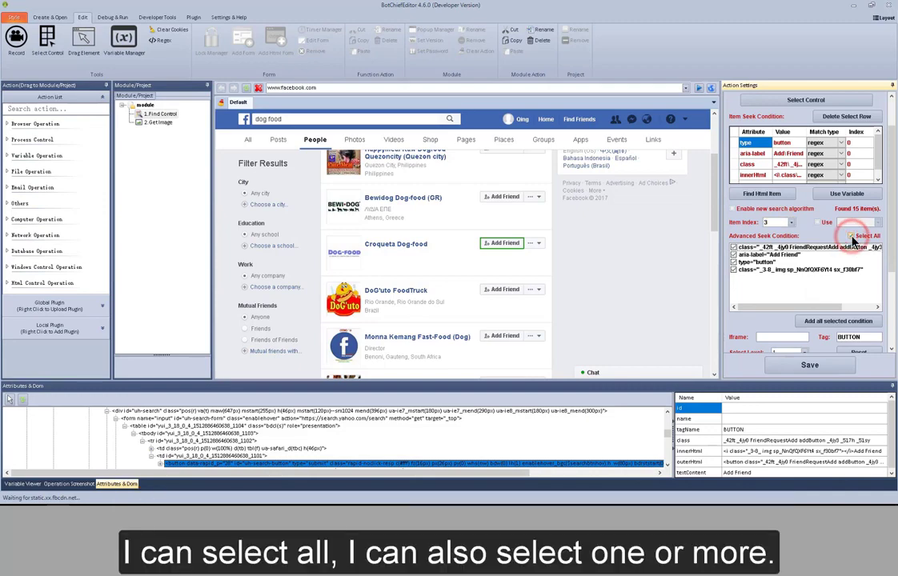
left_click(734, 255)
left_click(735, 262)
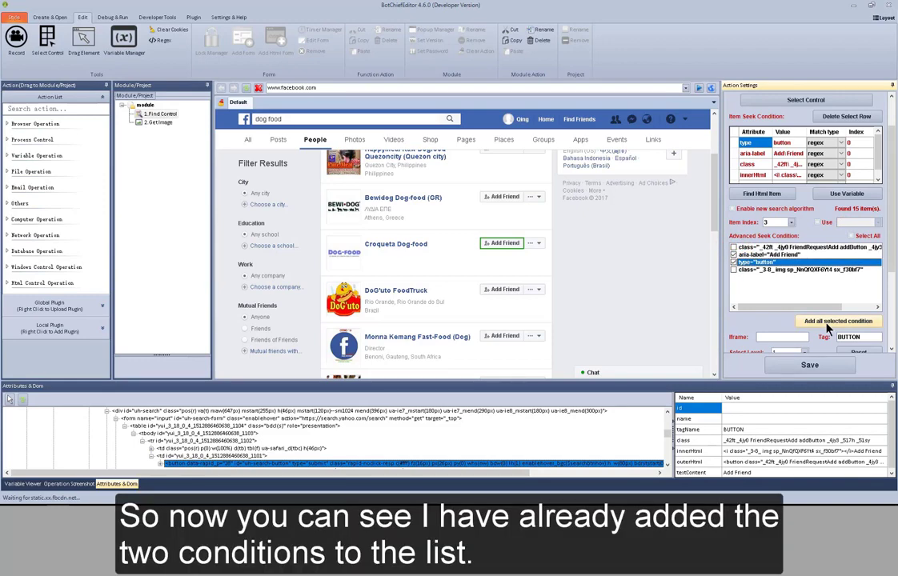
left_click(828, 325)
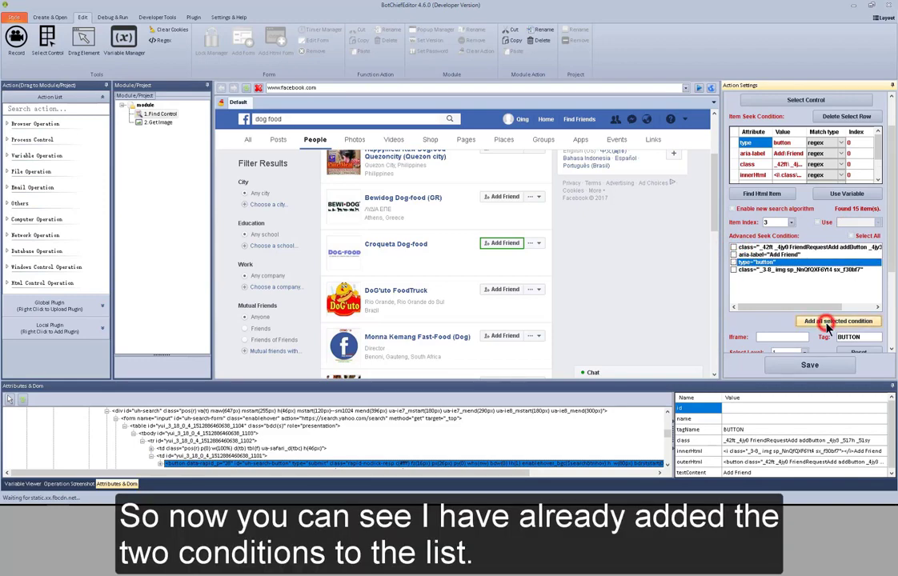
left_click(880, 180)
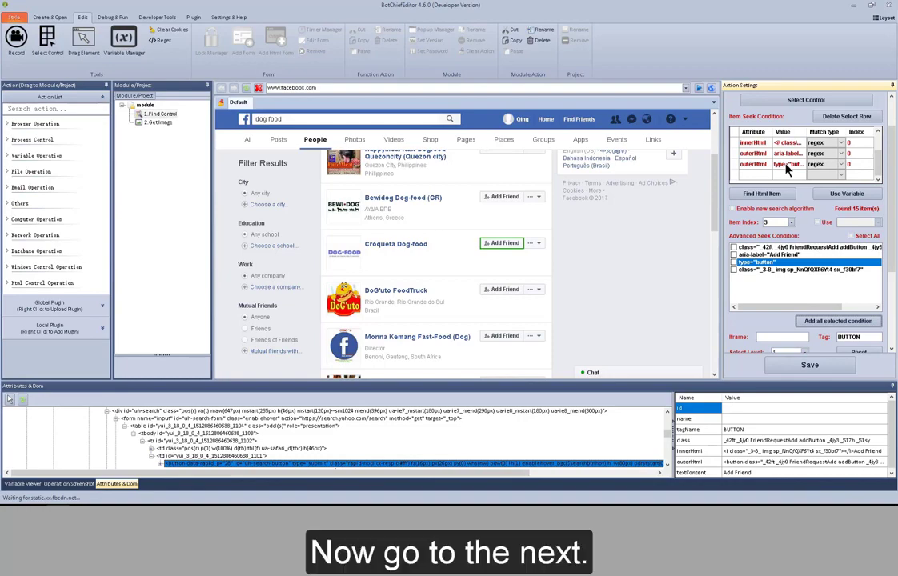
left_click(893, 183)
left_click_drag(893, 184, 895, 275)
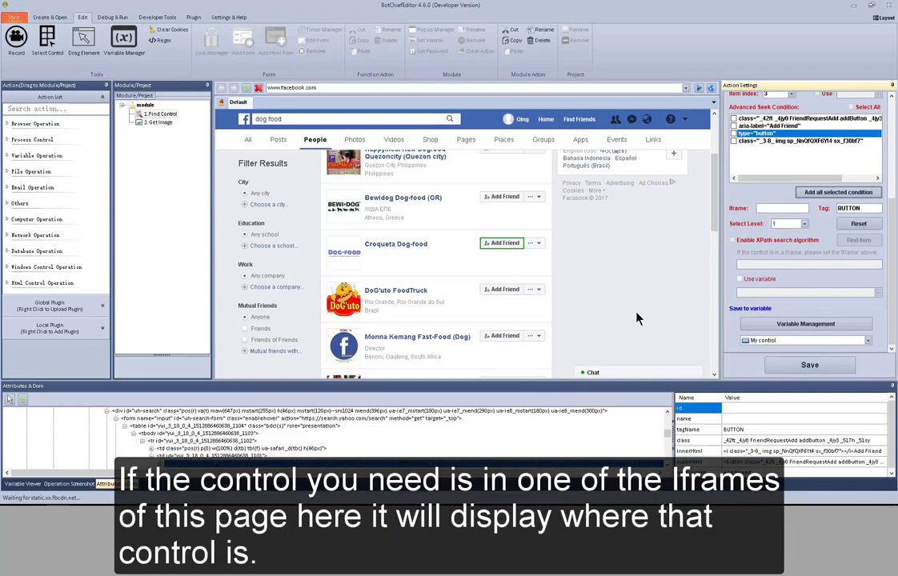
left_click(768, 209)
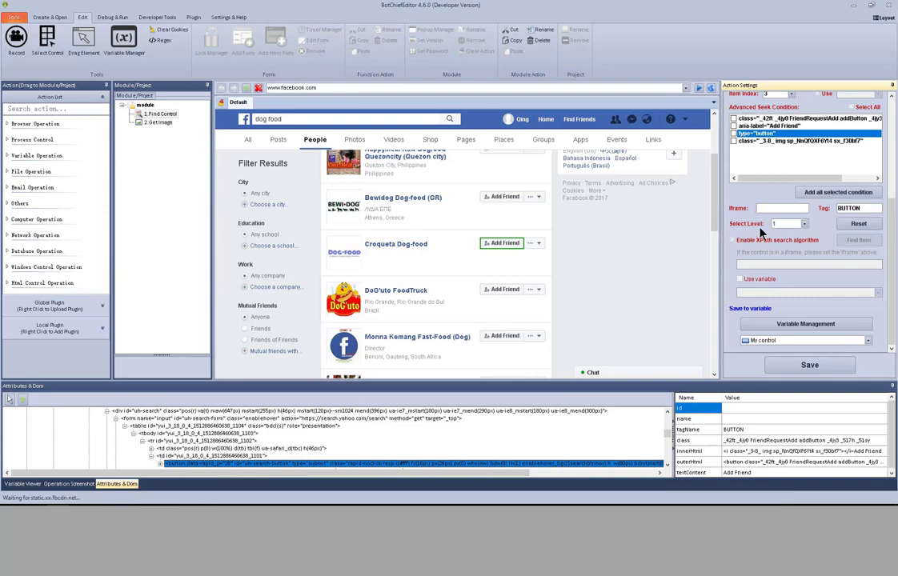
Reset Find Control, emptying seek conditions and tag and returning item index to 0
left_click(857, 227)
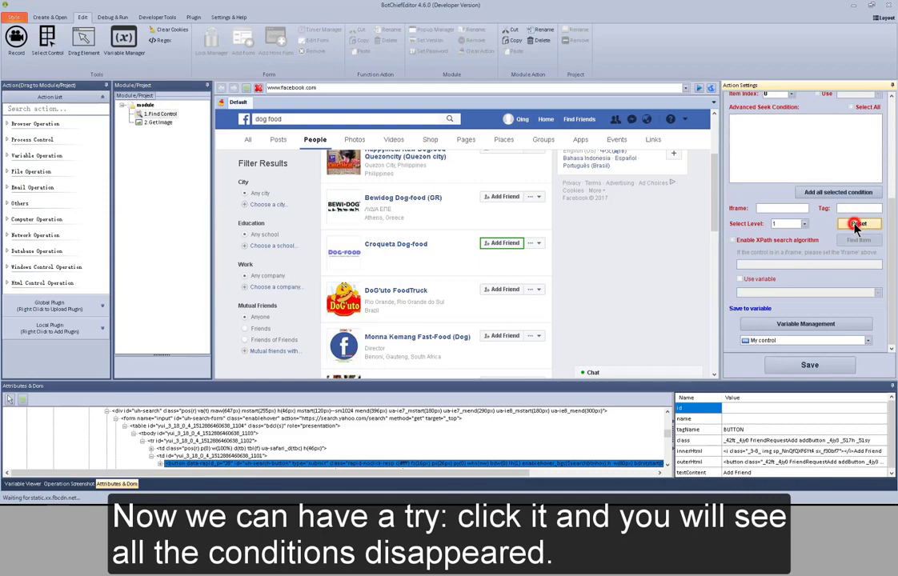
left_click(892, 155)
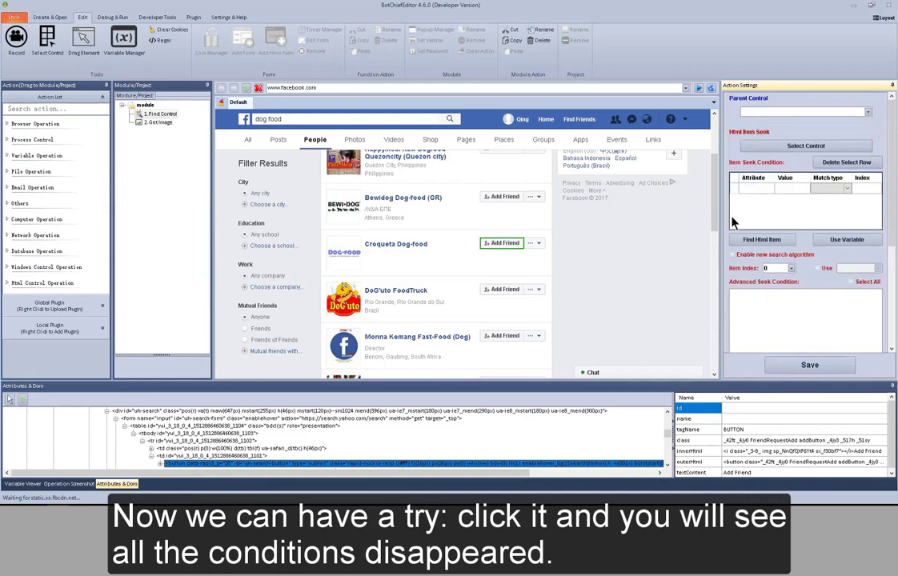
left_click(891, 303)
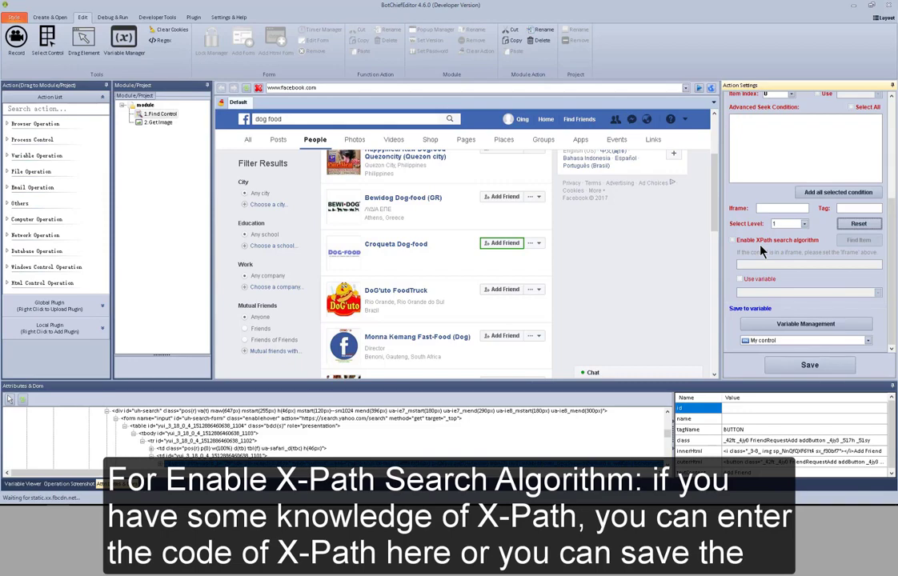
left_click(738, 243)
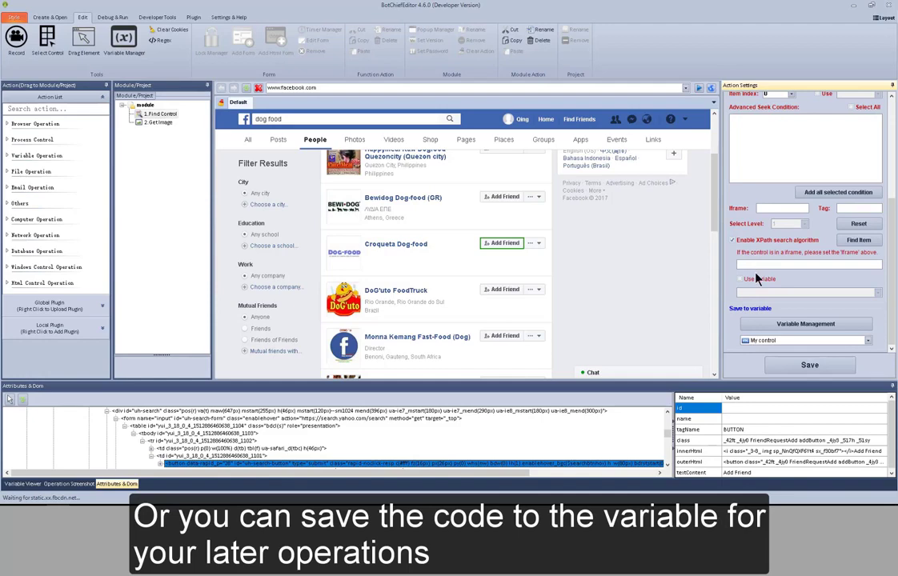
left_click(756, 280)
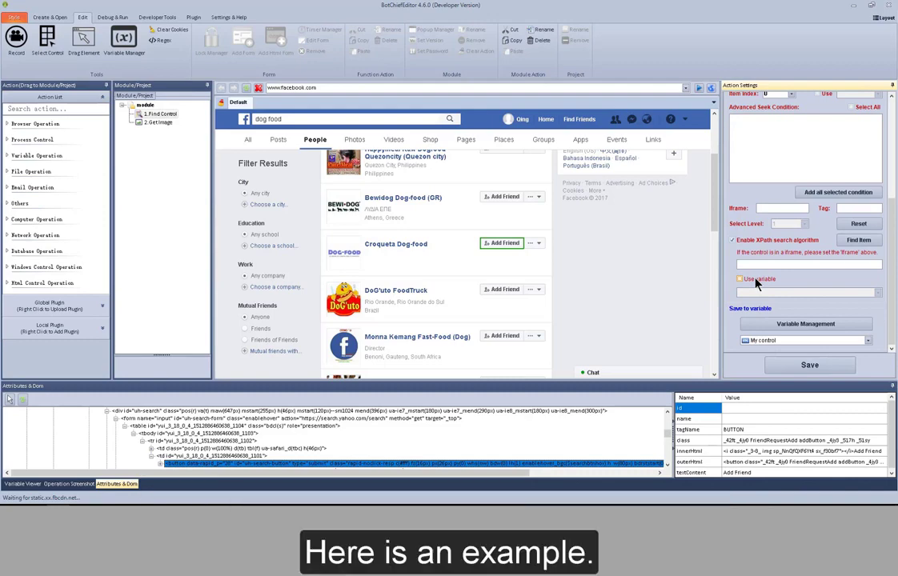
key("alt+Tab")
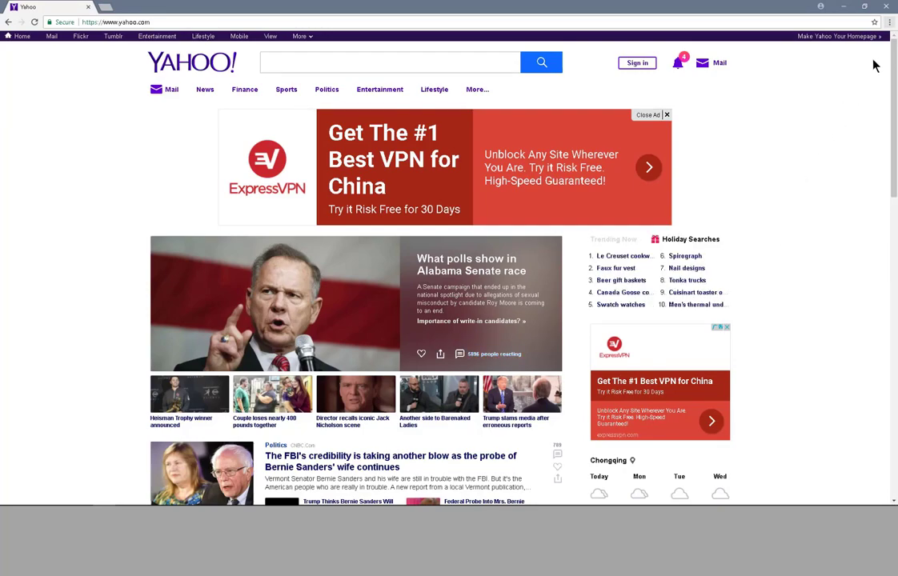
Inspect Yahoo's search button in Chrome developer tools, copy its XPath, and return to BotChief
left_click(890, 23)
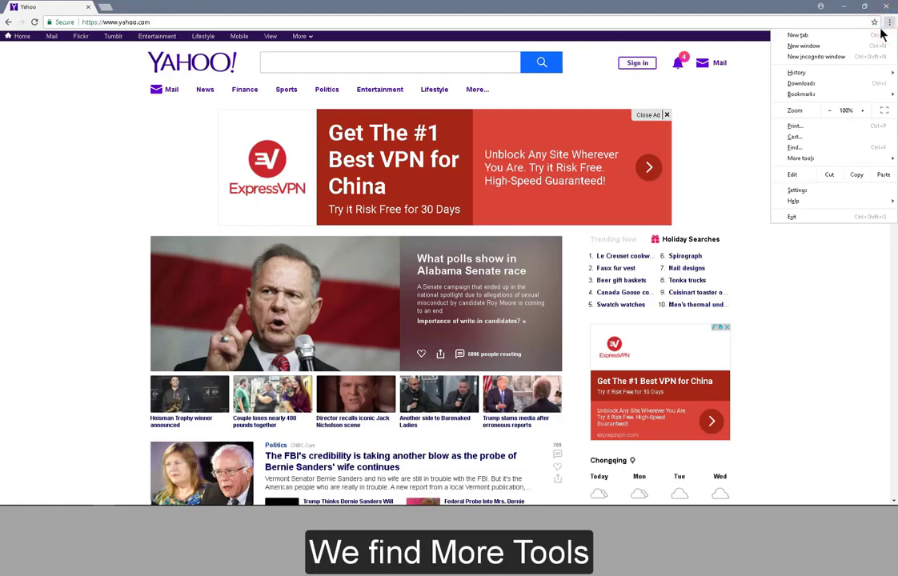
mouse_move(813, 163)
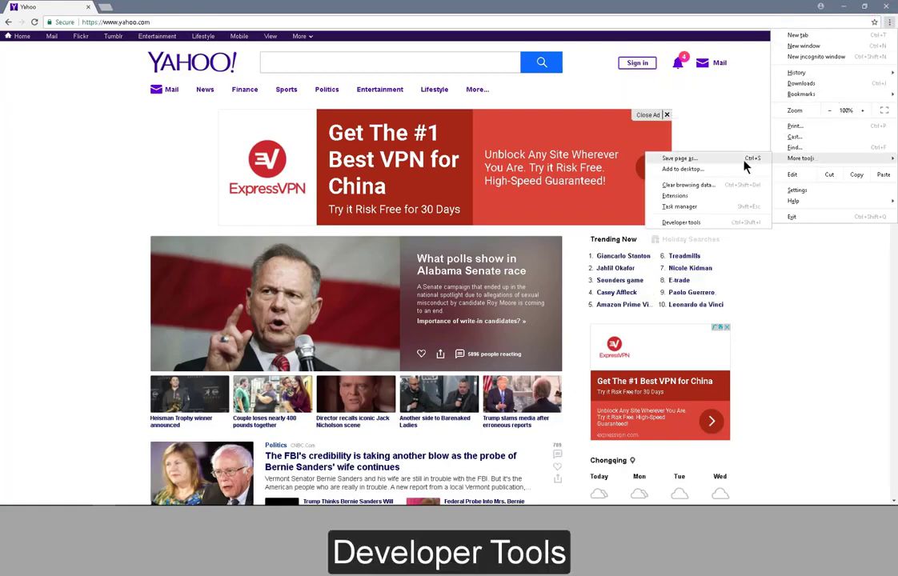
left_click(712, 225)
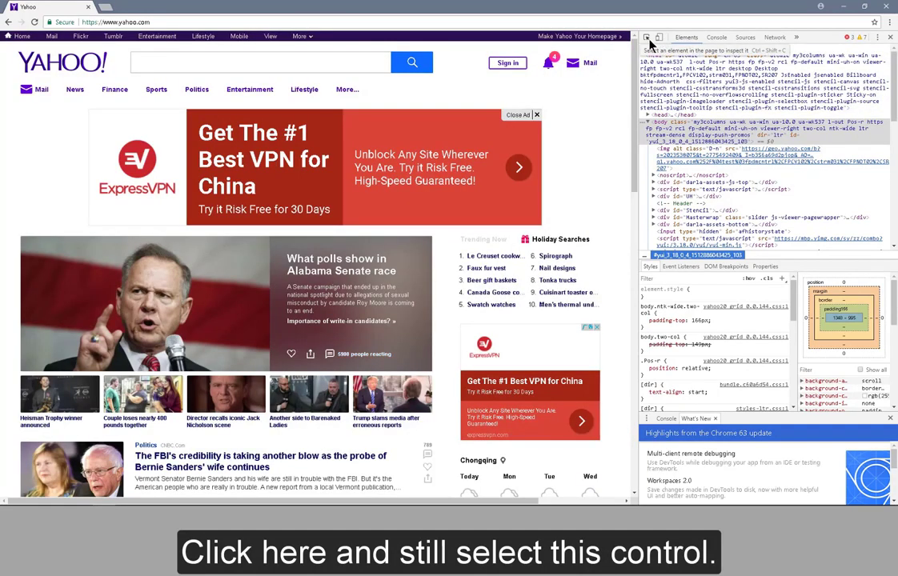
left_click(648, 39)
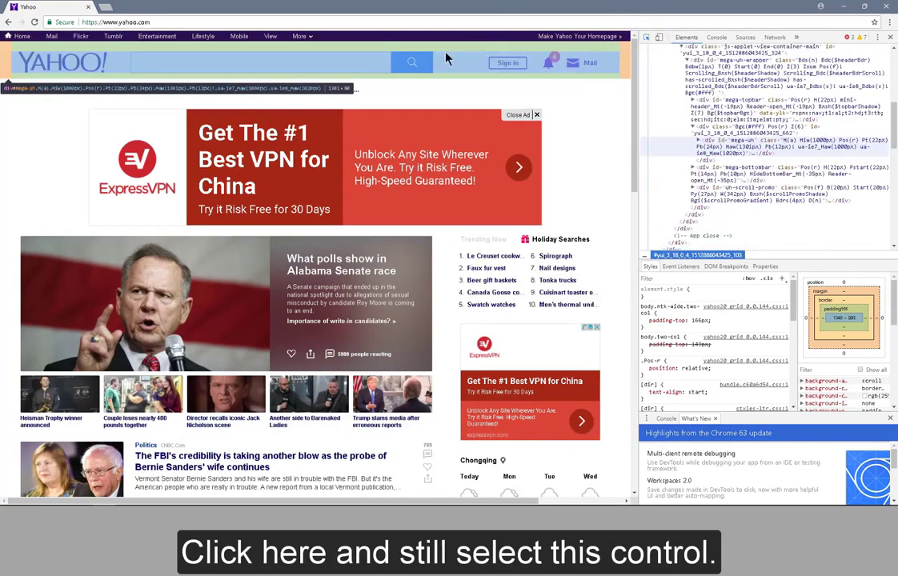
left_click(424, 69)
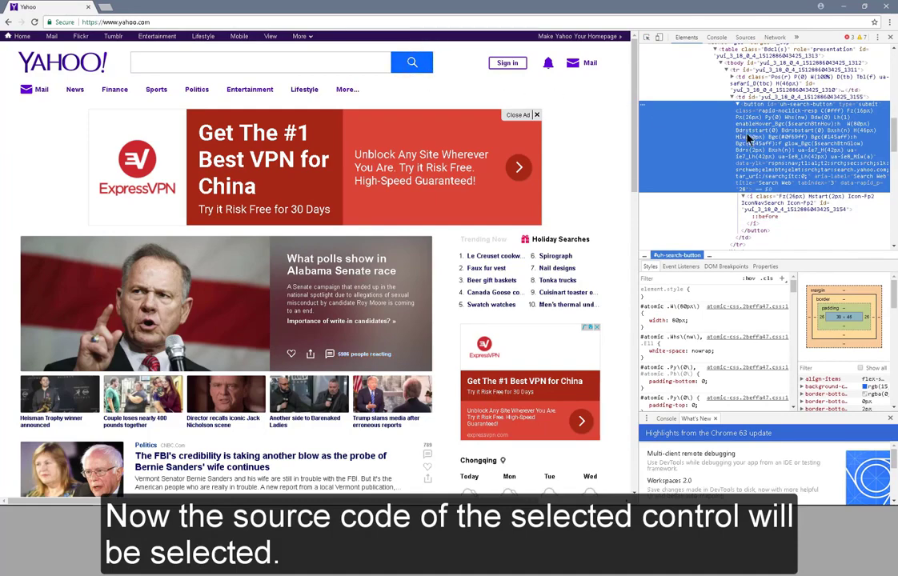
right_click(826, 141)
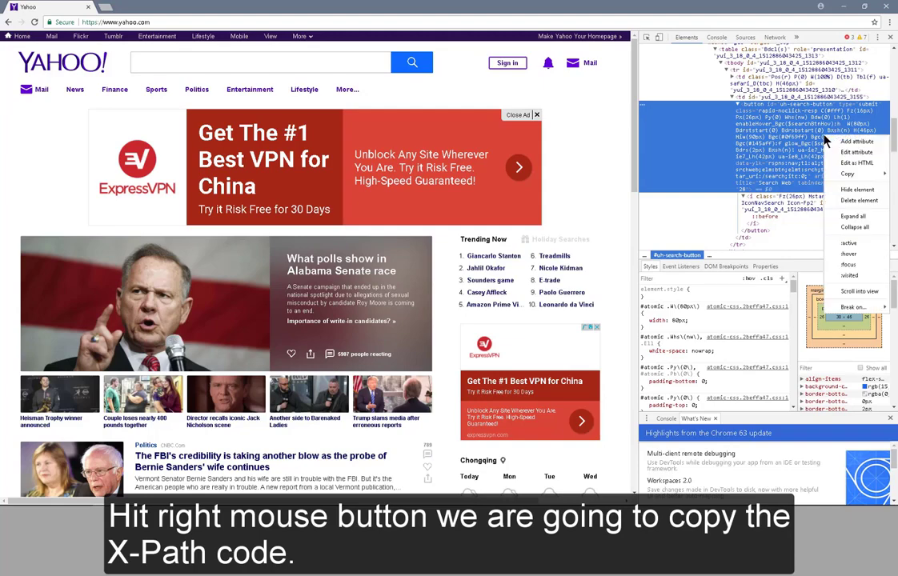
mouse_move(847, 175)
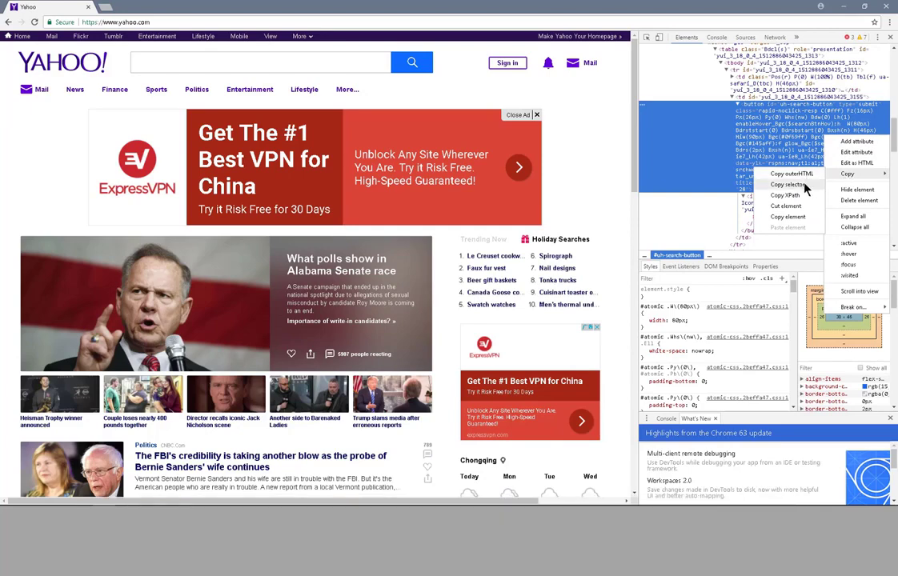
left_click(797, 198)
key("alt+Tab")
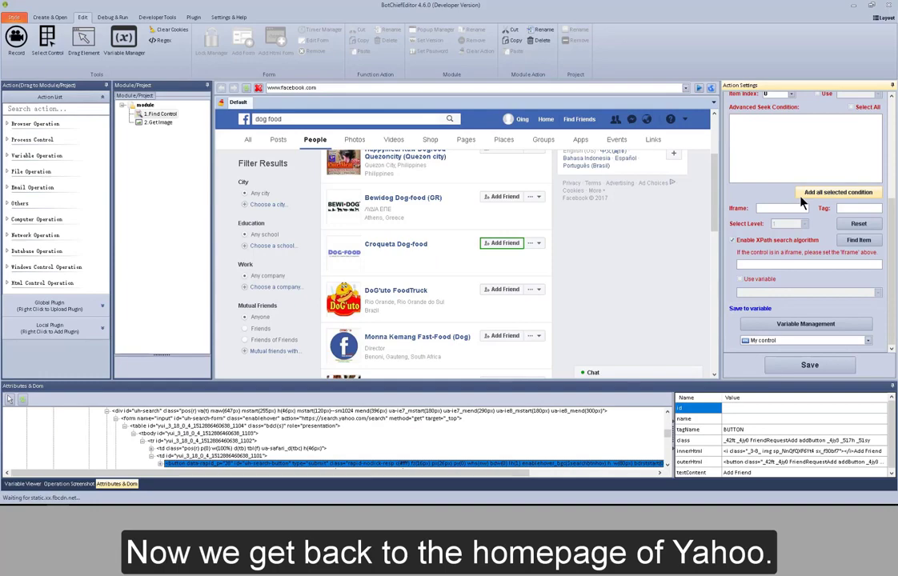
left_click(548, 89)
type("www.yahoo.com")
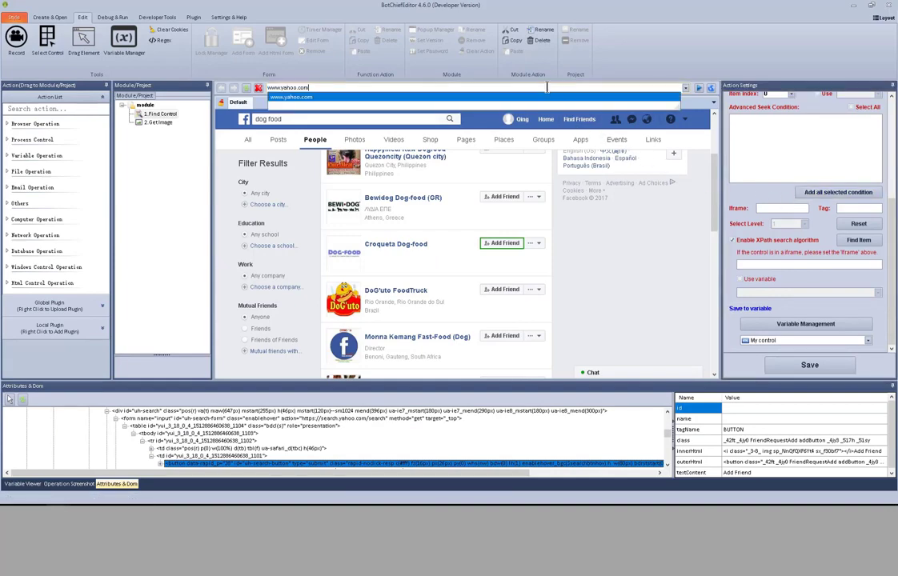
key("Return")
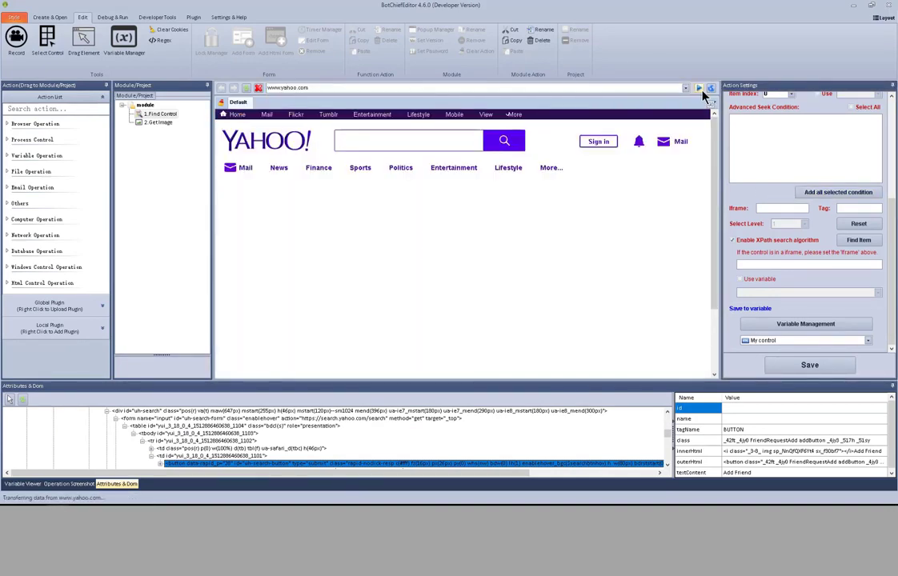
left_click(773, 265)
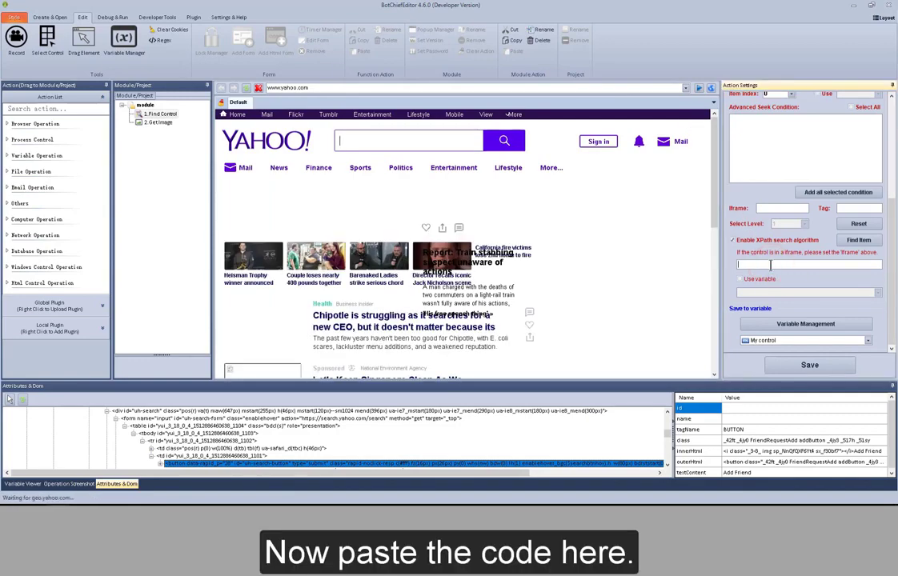
right_click(741, 266)
left_click(791, 306)
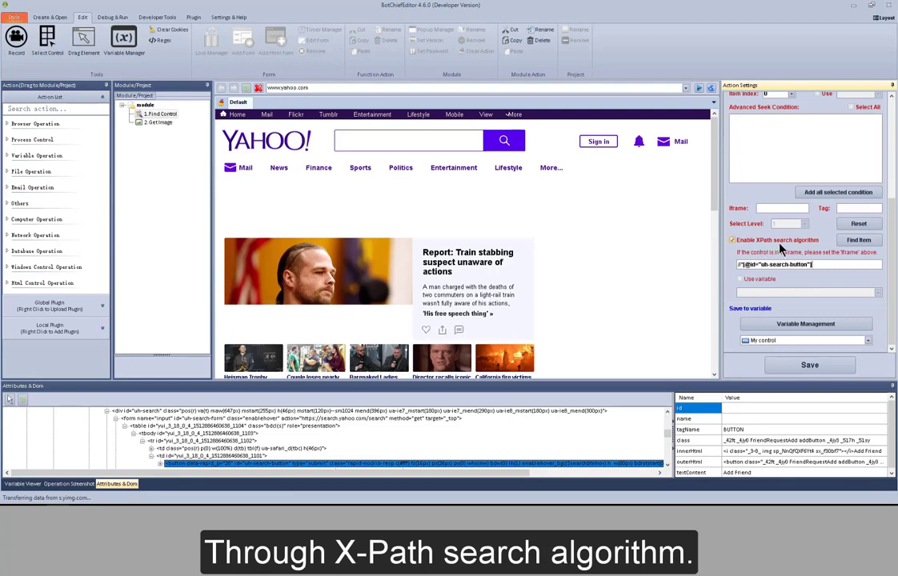
left_click(858, 241)
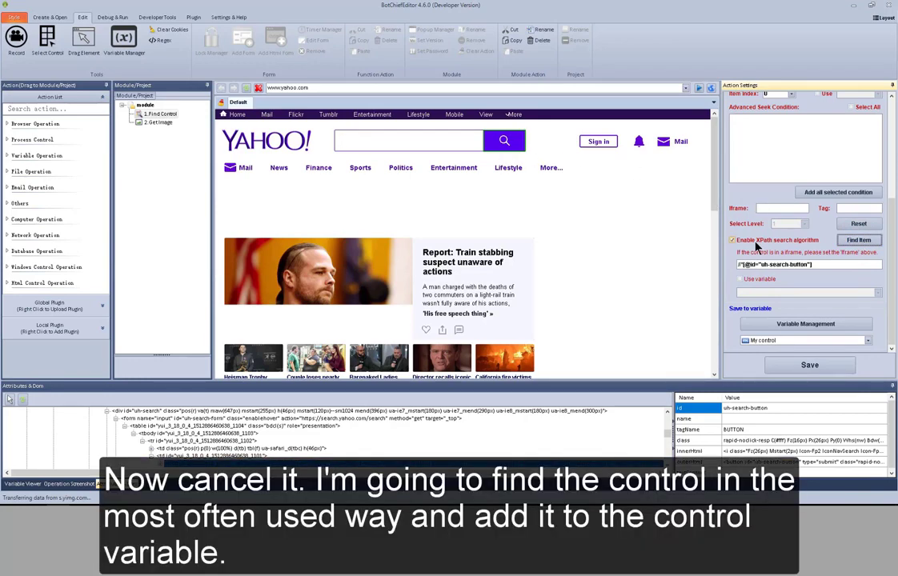
left_click(755, 245)
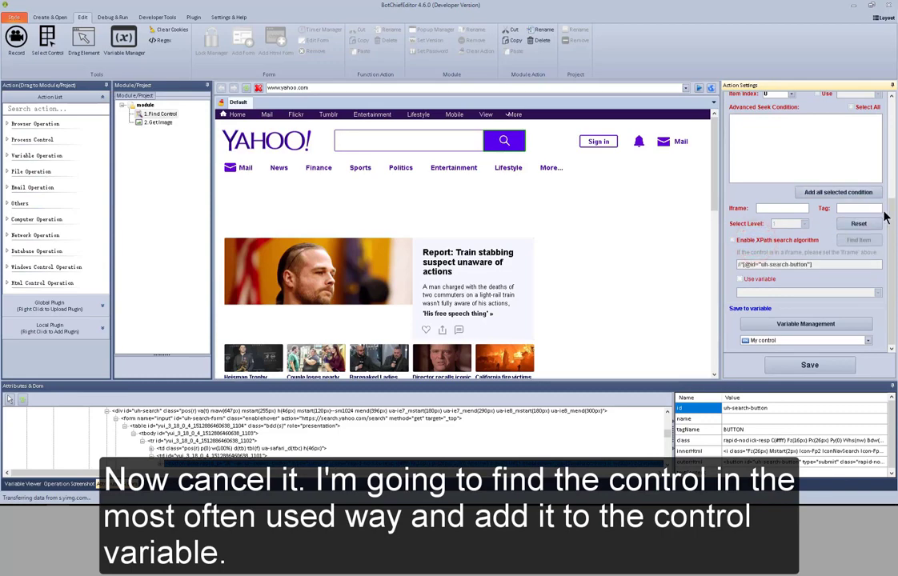
left_click_drag(891, 214, 895, 108)
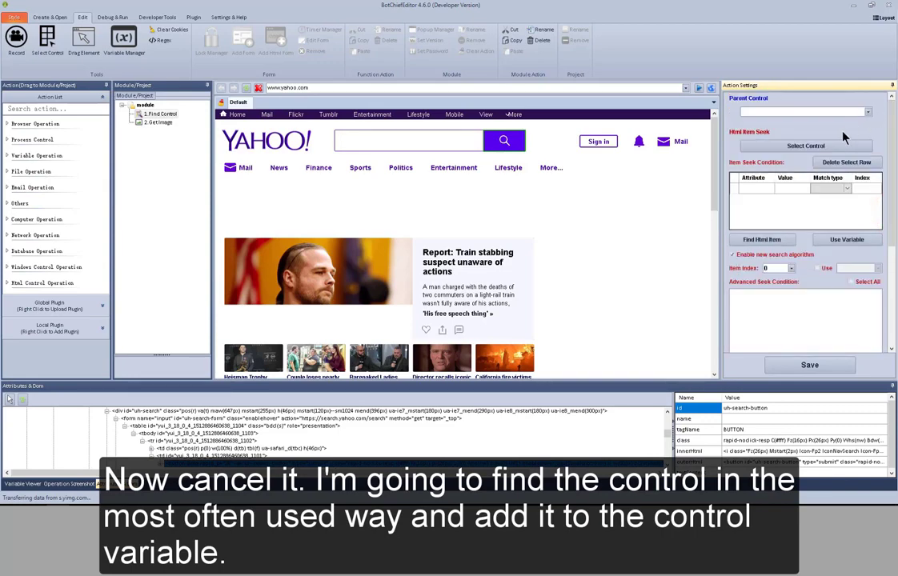
Select Yahoo's search button as the control and find it with the seek conditions
left_click(825, 145)
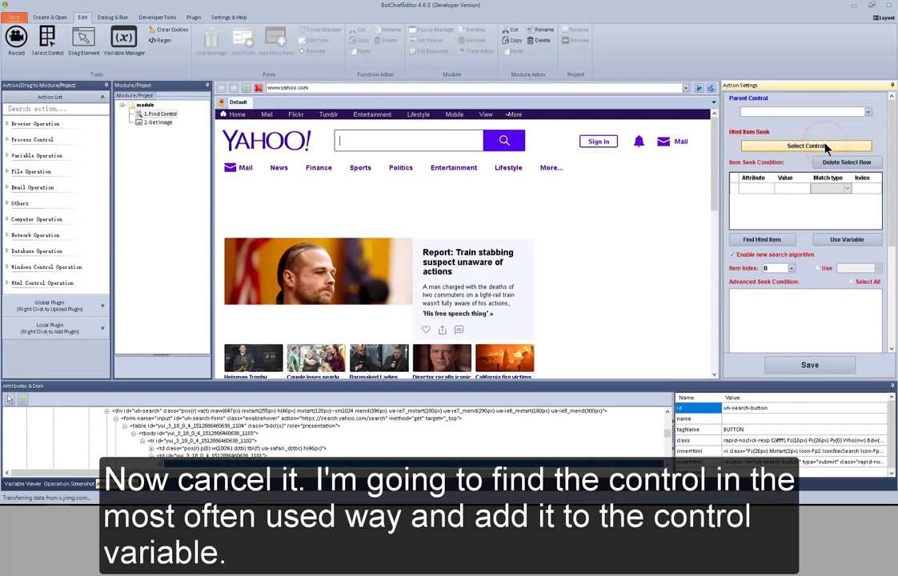
left_click(505, 142)
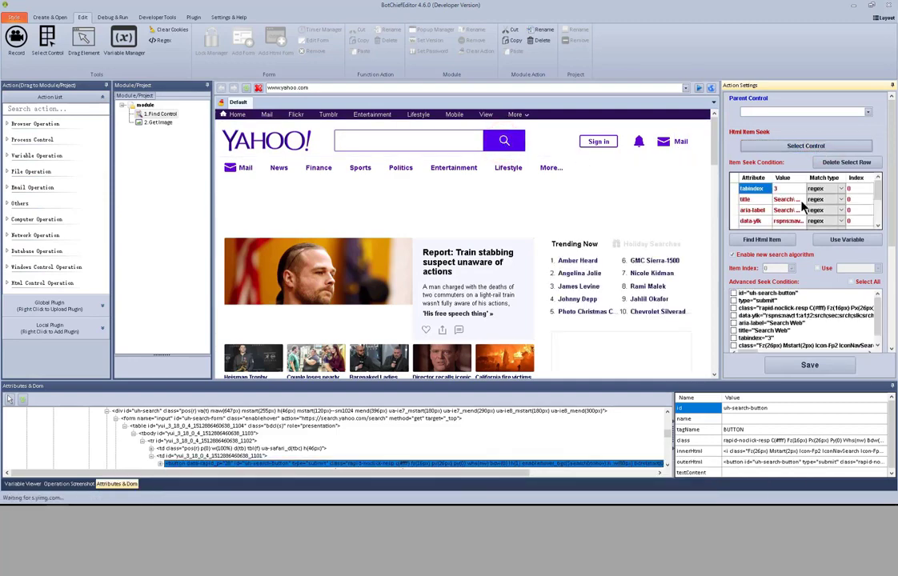
left_click(781, 241)
left_click(892, 296)
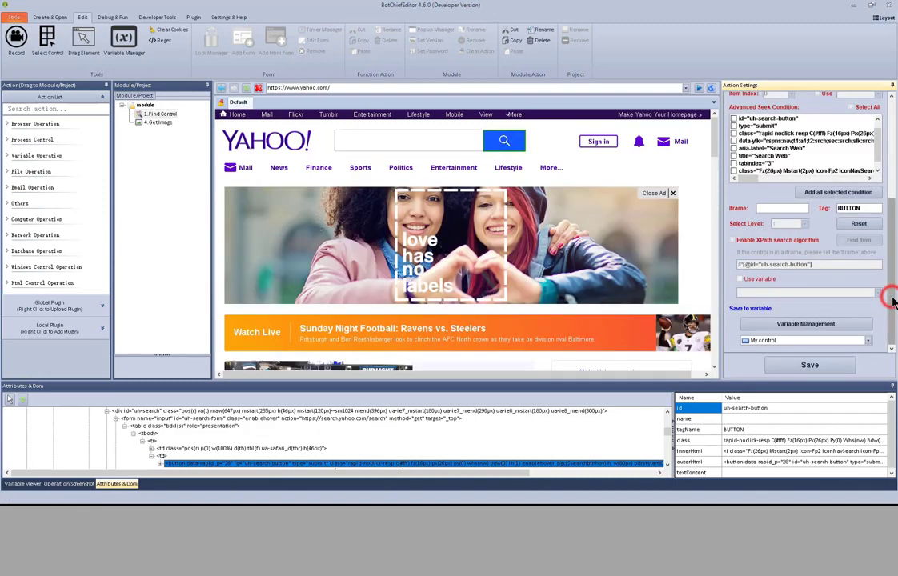
Store the found control in the My control variable and save Find Control
left_click(817, 325)
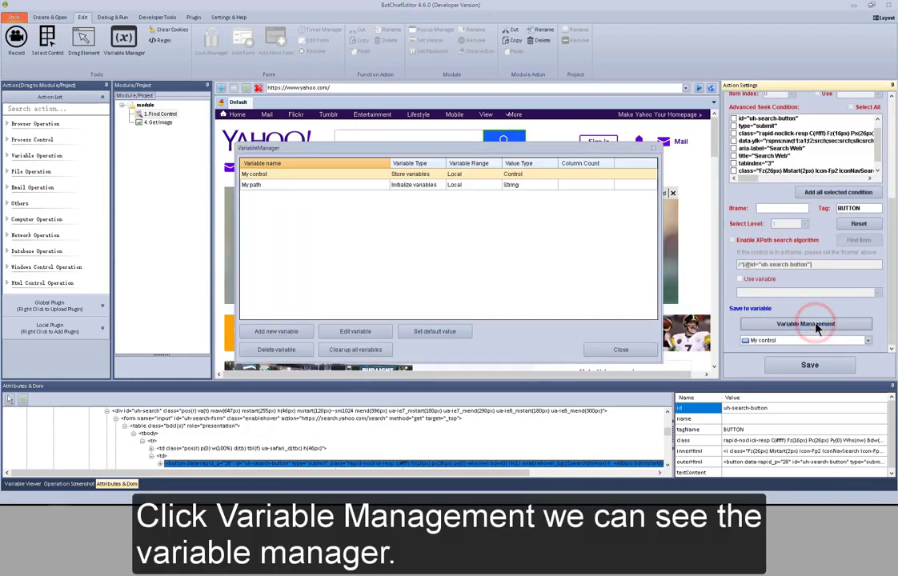
left_click(621, 350)
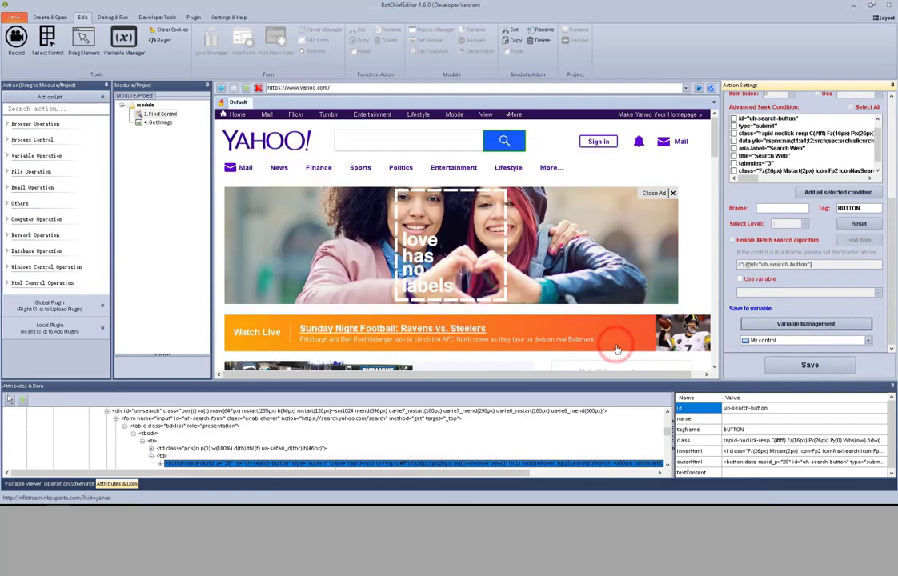
left_click(868, 342)
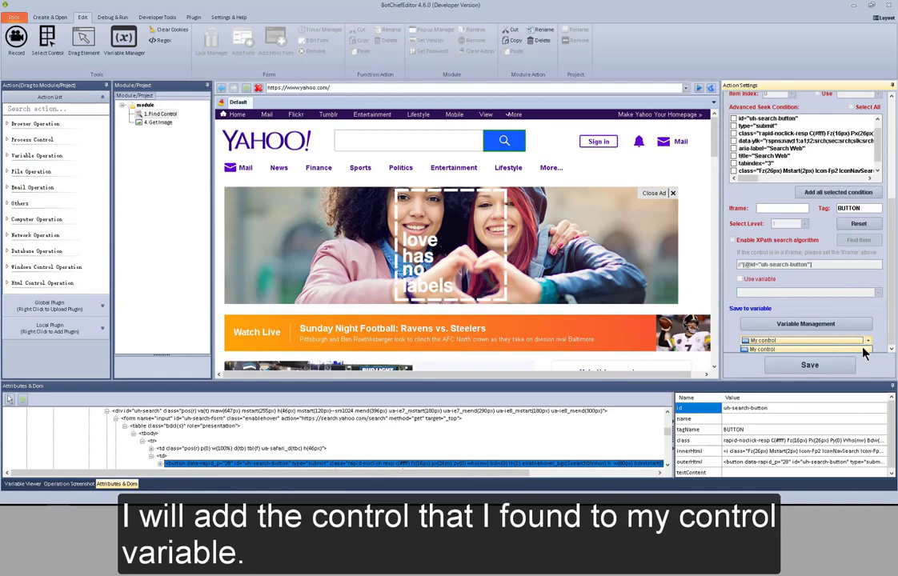
left_click(864, 350)
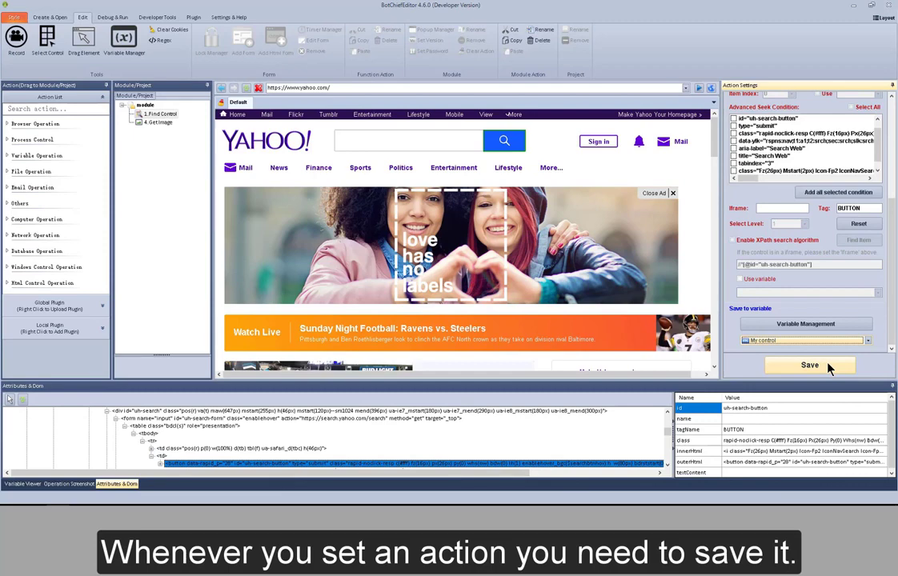
left_click(831, 366)
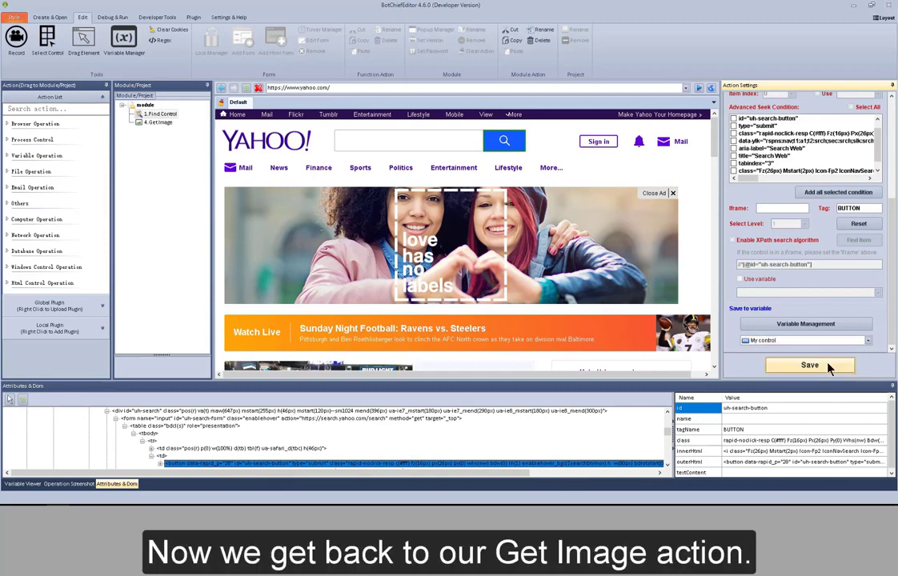
Set 4.GetImage to control variable My control, save to My path, and save it
left_click(159, 123)
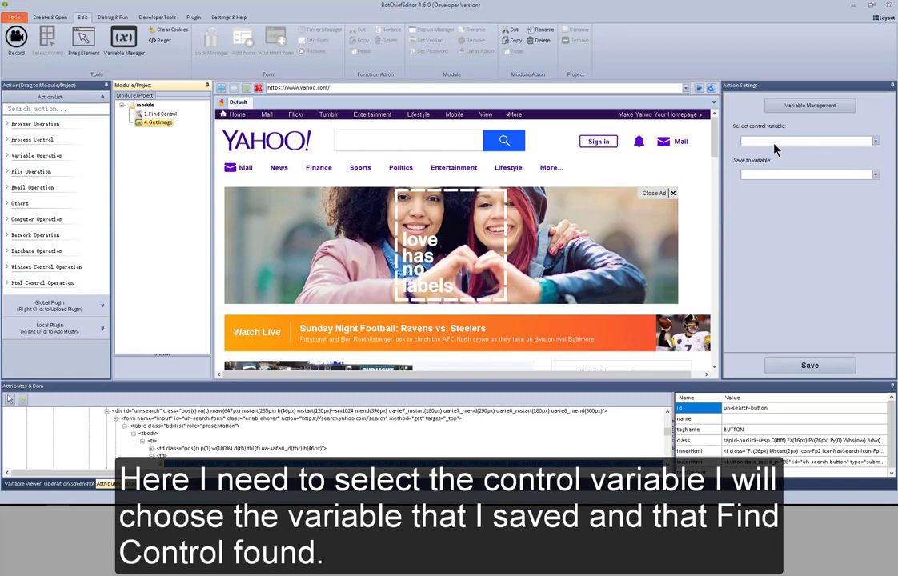
left_click(774, 142)
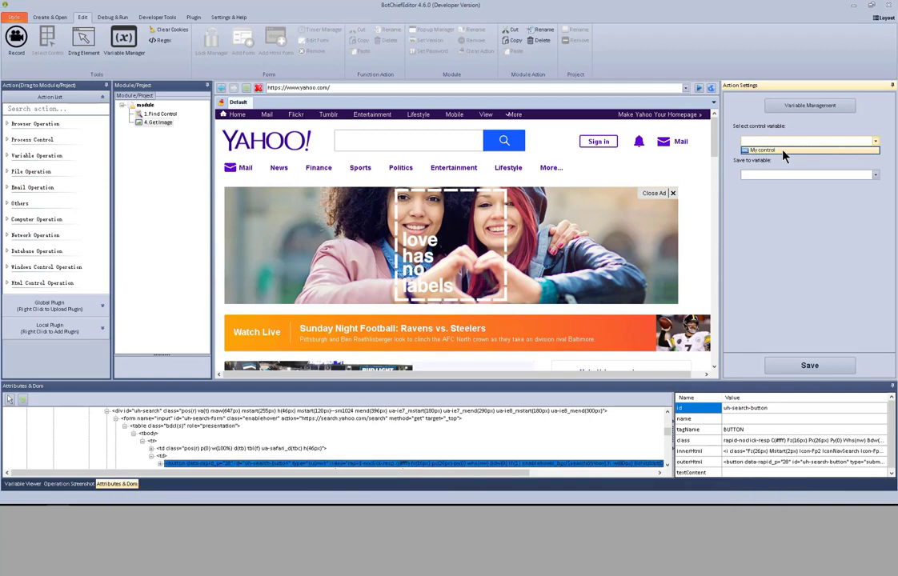
left_click(784, 151)
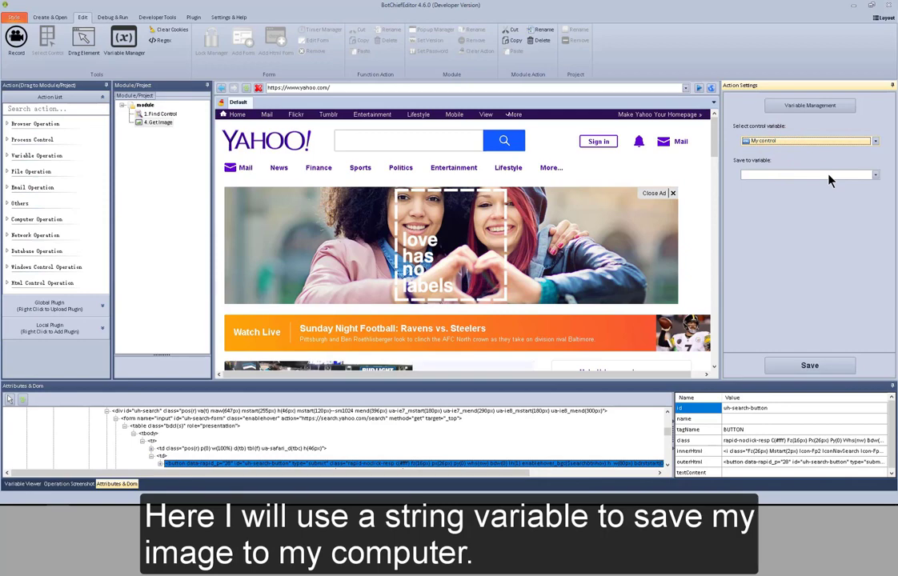
left_click(830, 176)
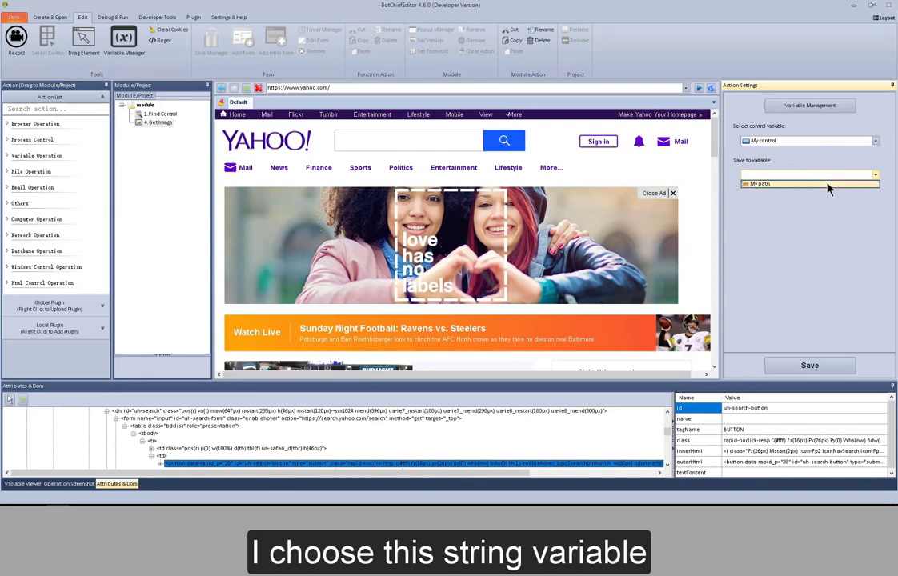
left_click(828, 185)
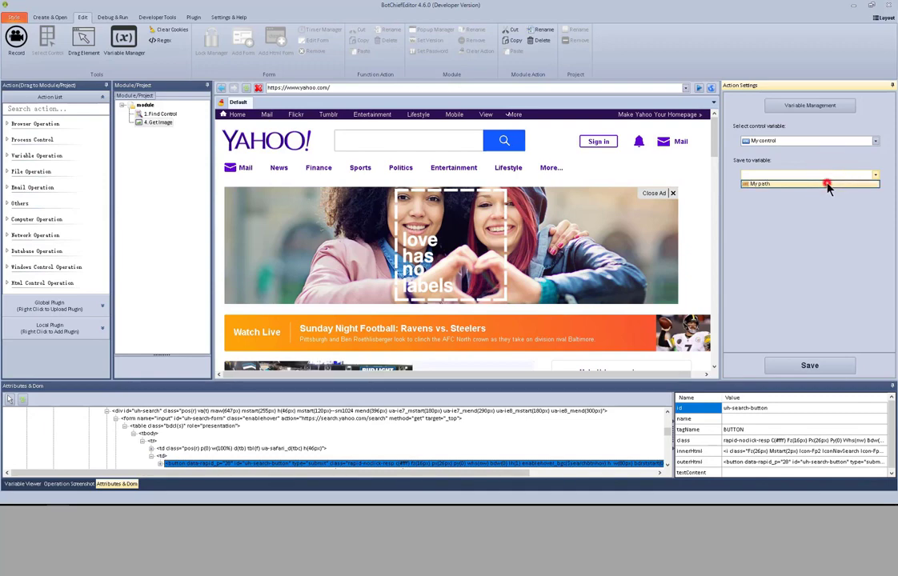
left_click(814, 366)
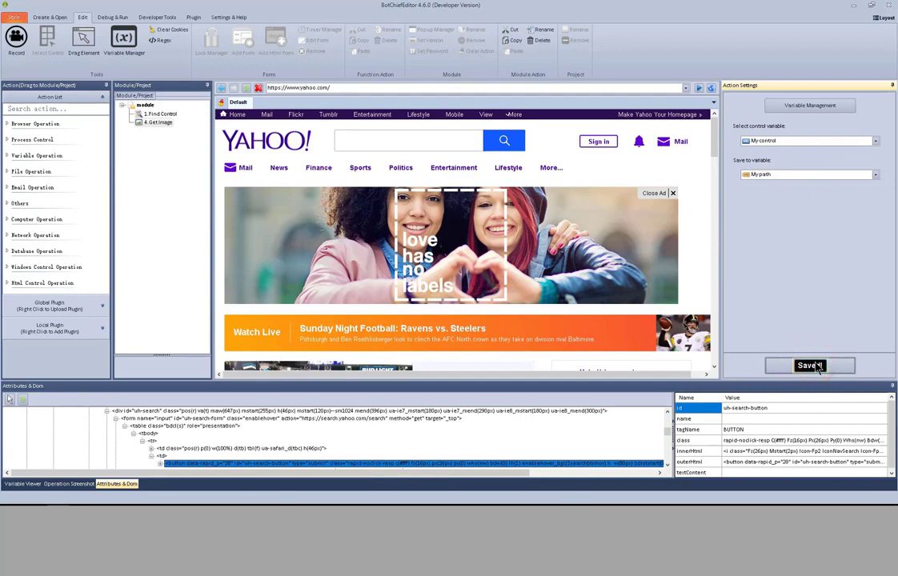
Test-run 1.Find Control and 4.GetImage, then show the Variable Viewer
right_click(170, 114)
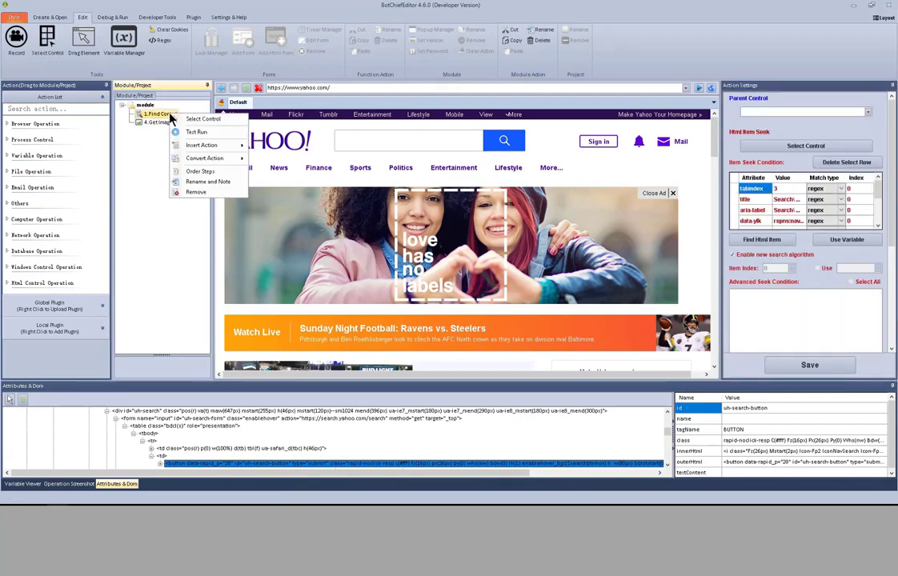
left_click(180, 131)
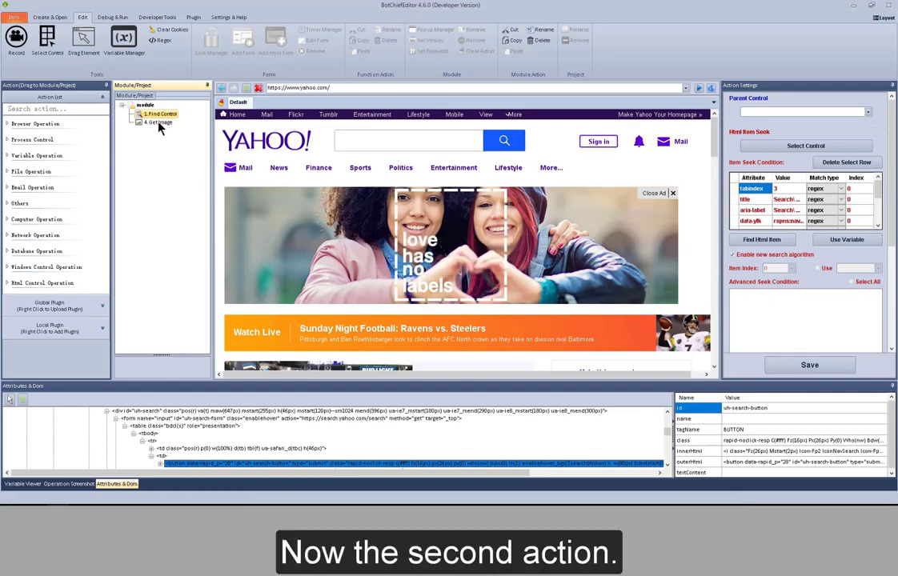
right_click(160, 124)
left_click(167, 129)
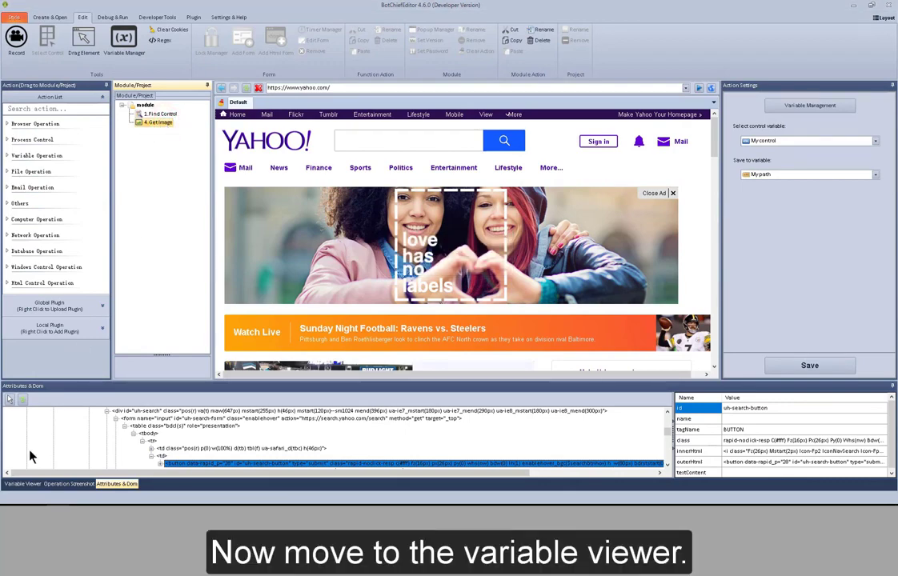
left_click(21, 485)
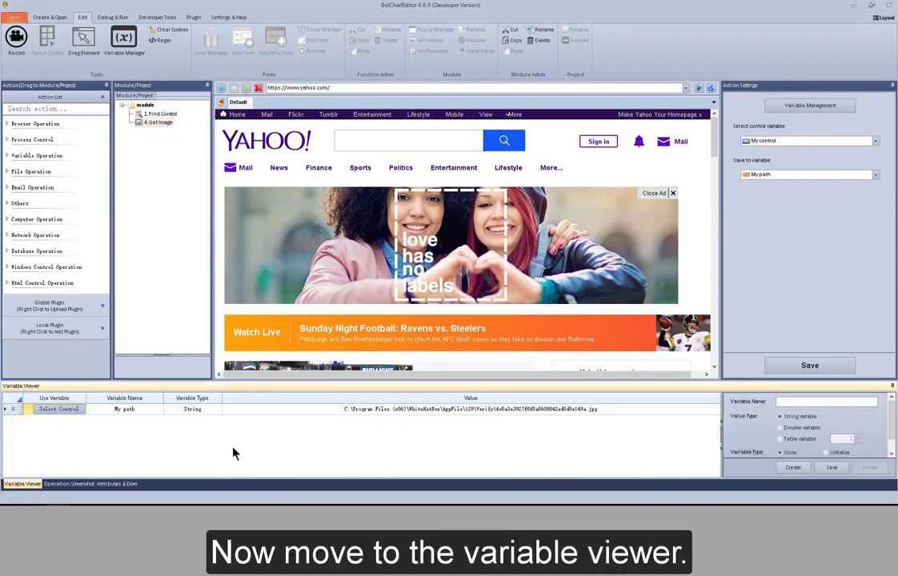
Copy My path's folder path up to Verify and open File Explorer with Win+E
left_click(360, 413)
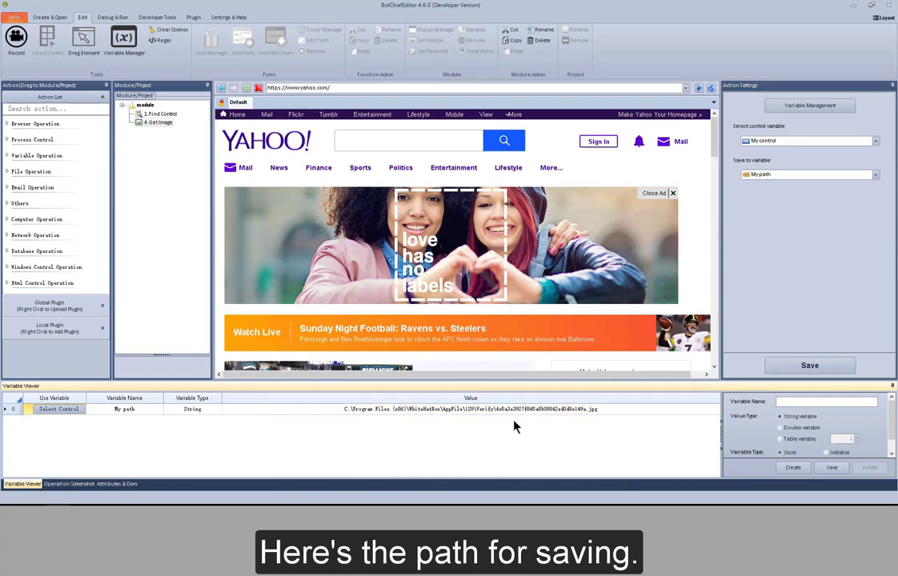
double_click(478, 411)
left_click_drag(345, 409, 494, 410)
right_click(490, 409)
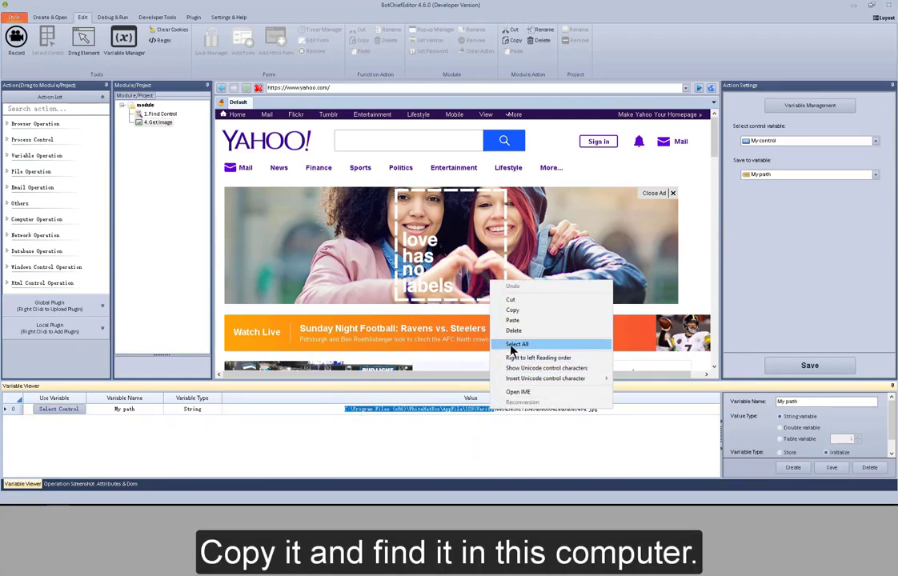
left_click(512, 309)
key("super+e")
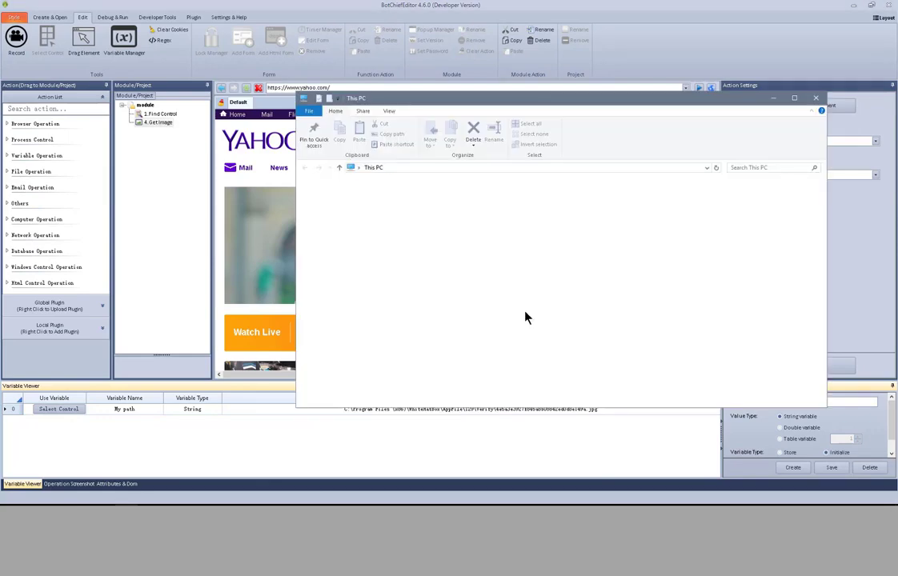
Navigate File Explorer to the copied Verify folder path
left_click(413, 168)
key("ctrl+v")
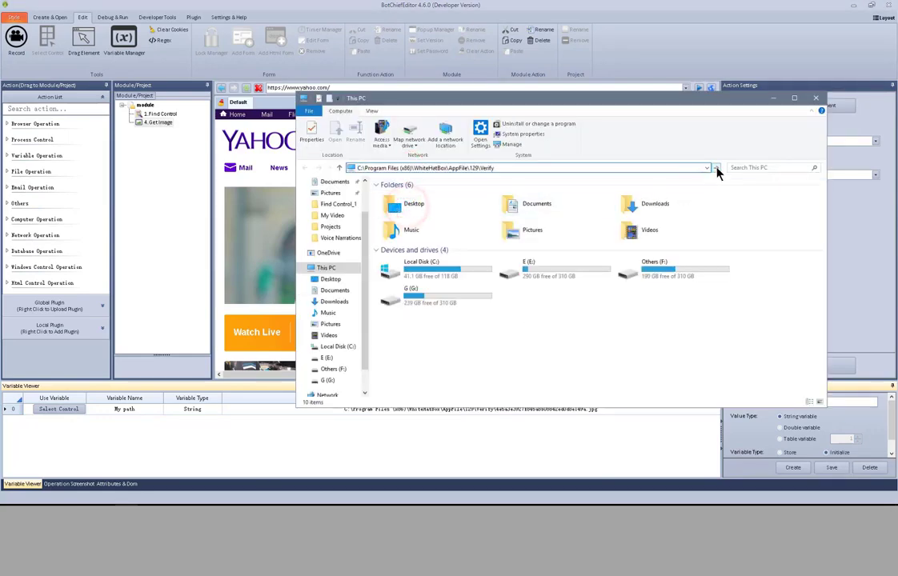
left_click(715, 167)
View the saved Yahoo search-button JPG, then close the viewer and File Explorer
double_click(413, 215)
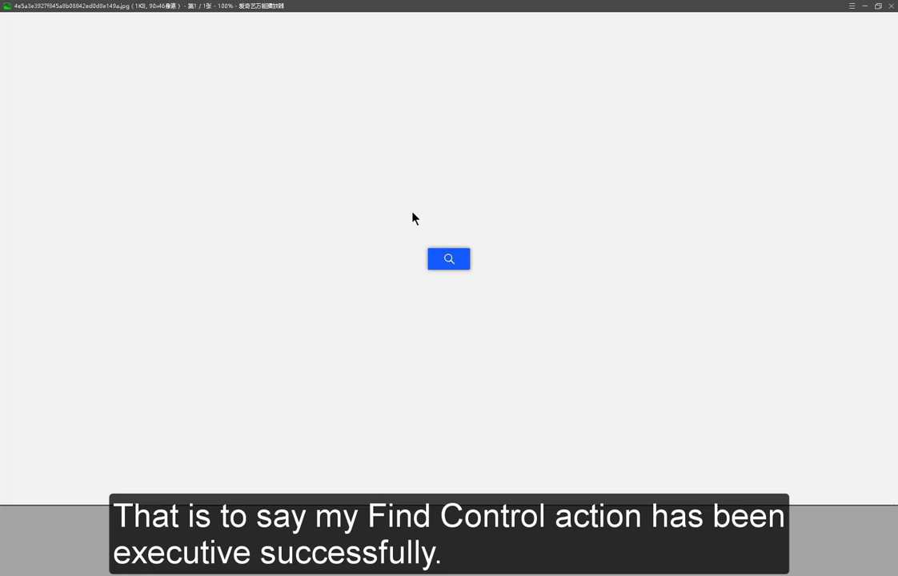
left_click(891, 5)
left_click(819, 98)
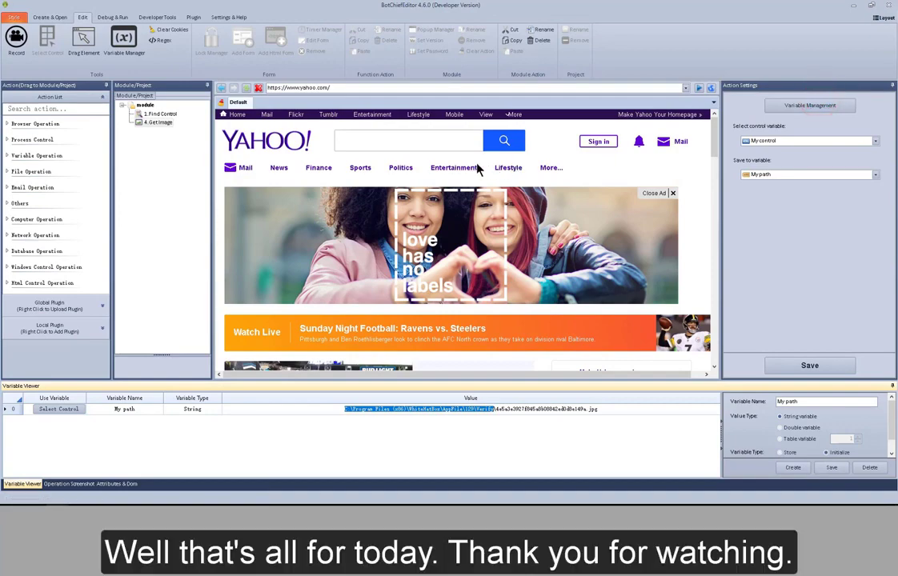